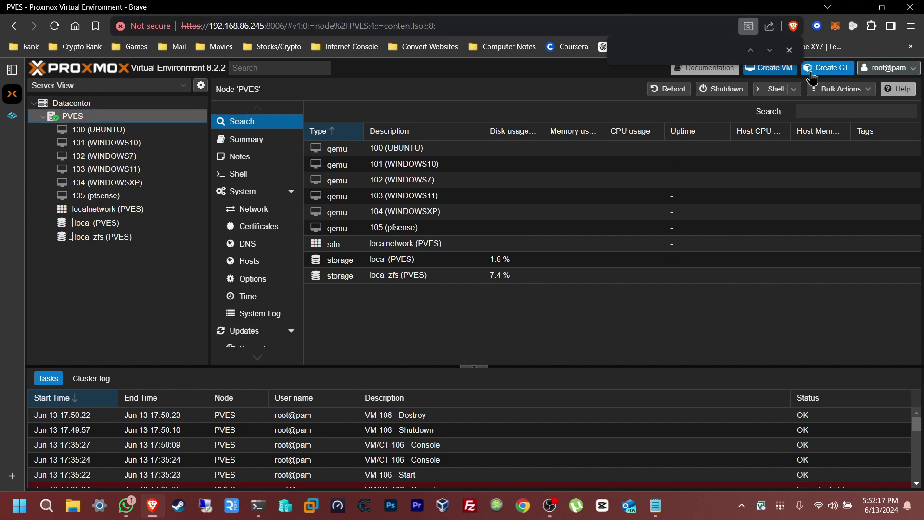
- Start creating a new virtual machine named TrueNas
click(791, 51)
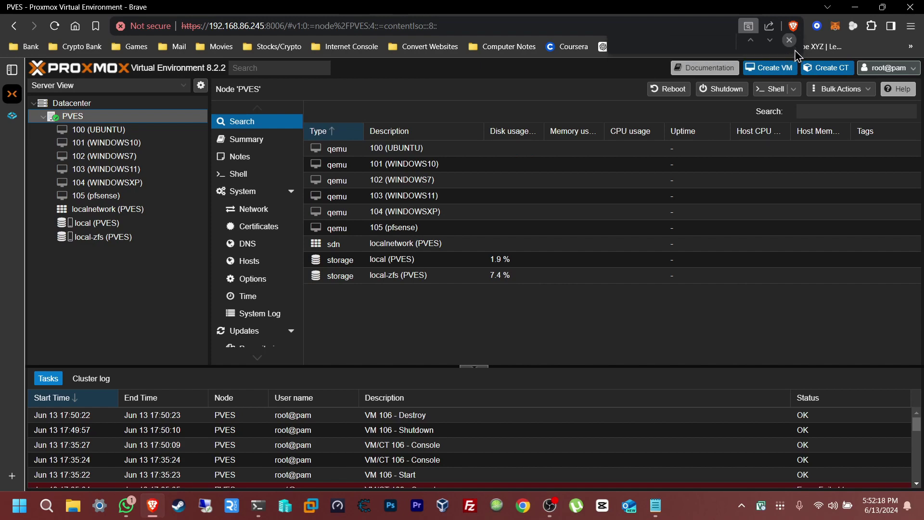
click(765, 68)
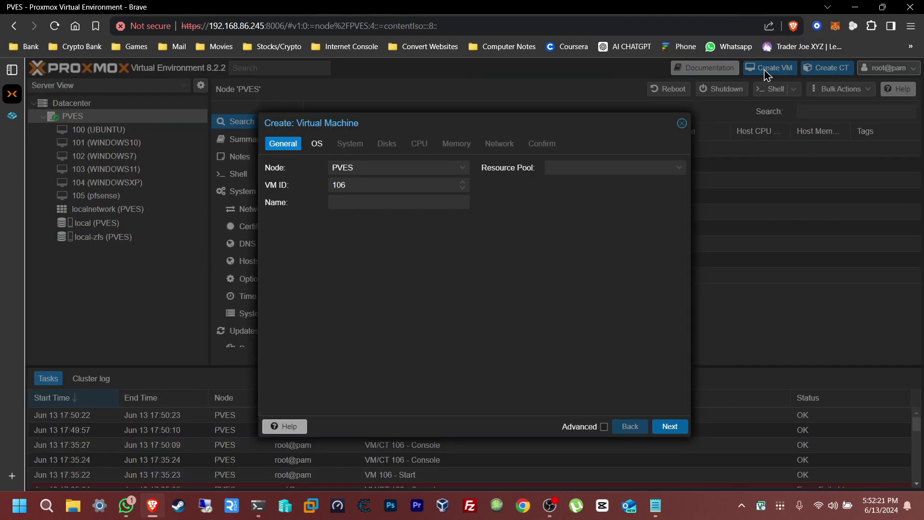
click(421, 203)
text(TrueNas)
click(665, 427)
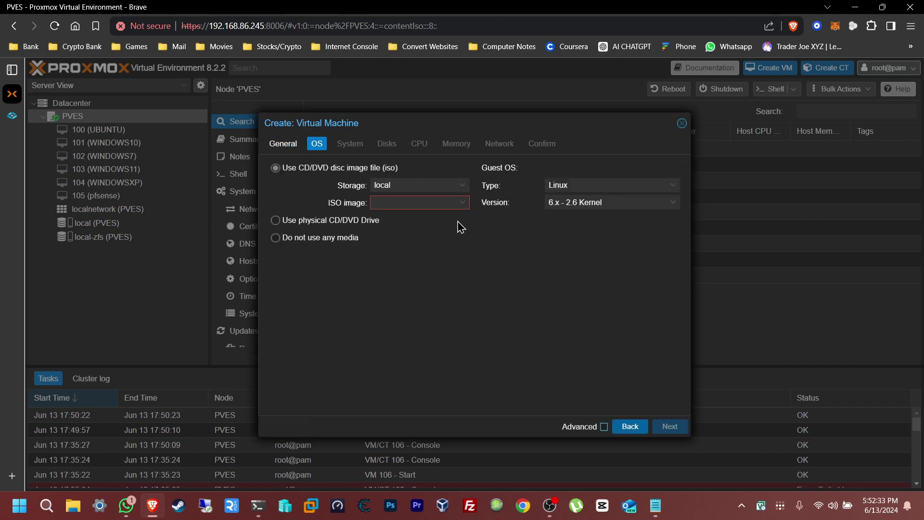
- Select TrueNAS-13.0-U6.1.iso as the VM's OS install image
click(463, 204)
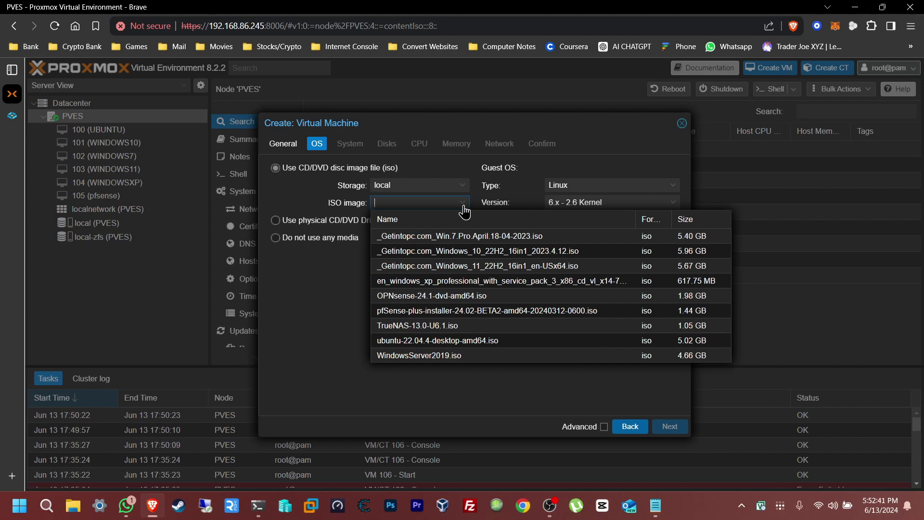
click(402, 326)
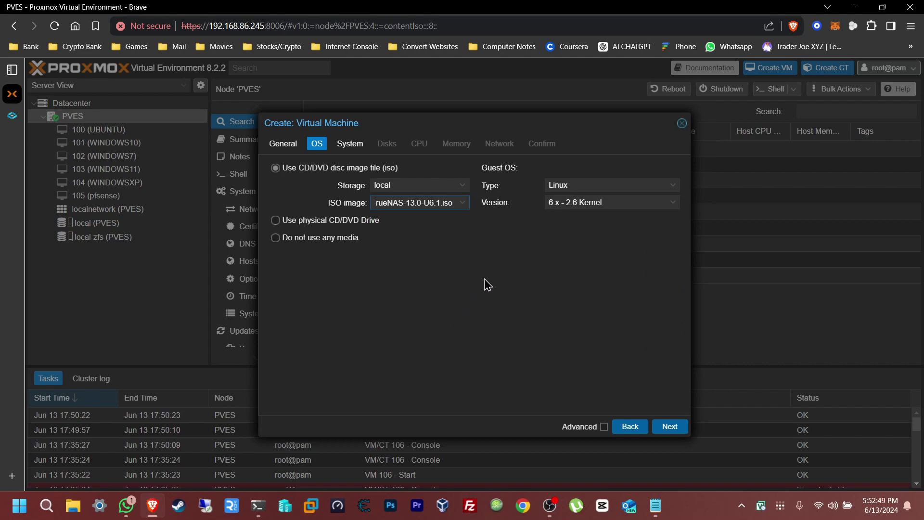
click(675, 428)
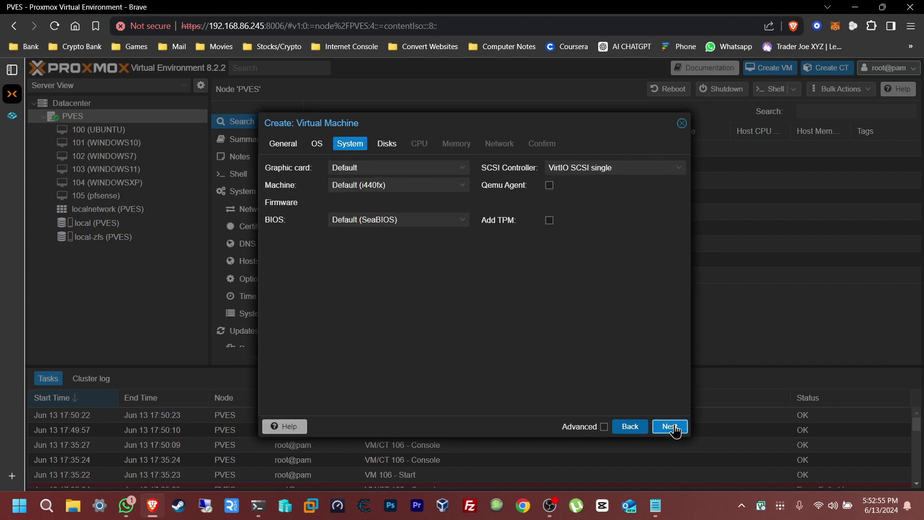
- Set the first disk scsi0 to 25 GiB
click(674, 428)
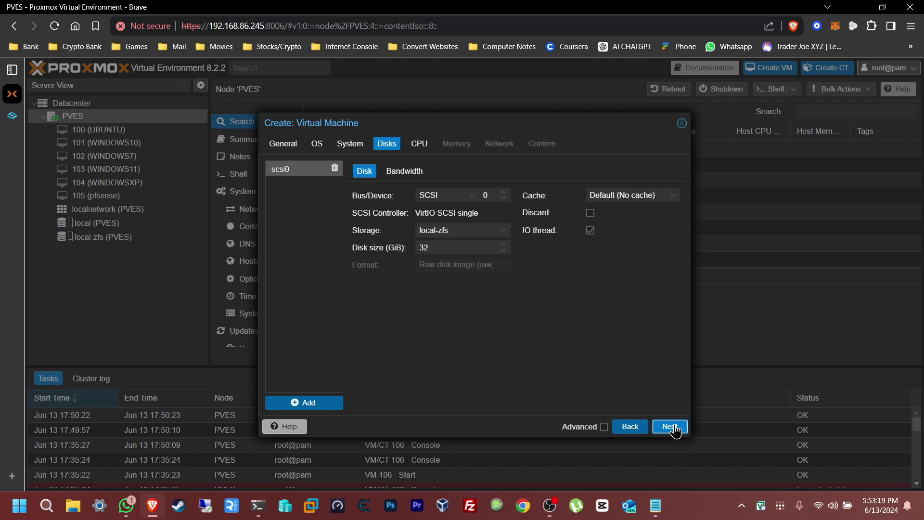
double_click(446, 248)
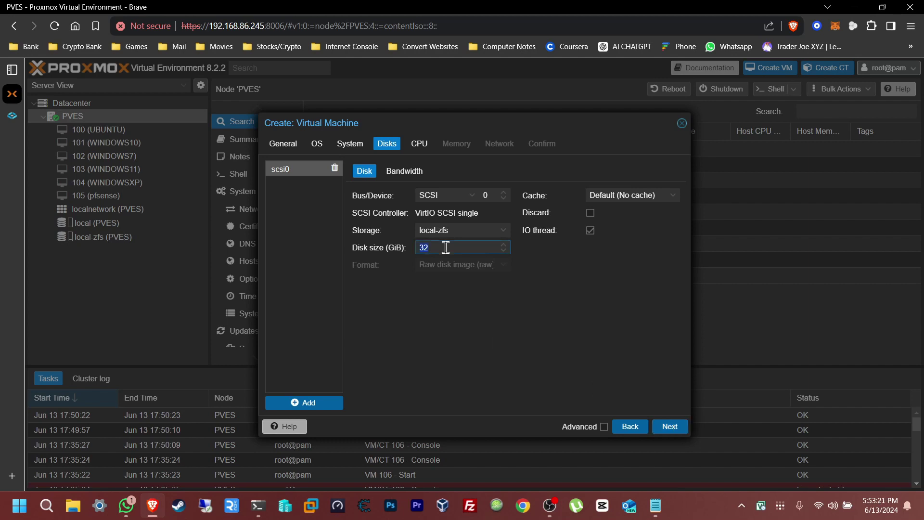
text(25)
- Add a second disk scsi1 of 610 GiB on local-zfs
click(287, 404)
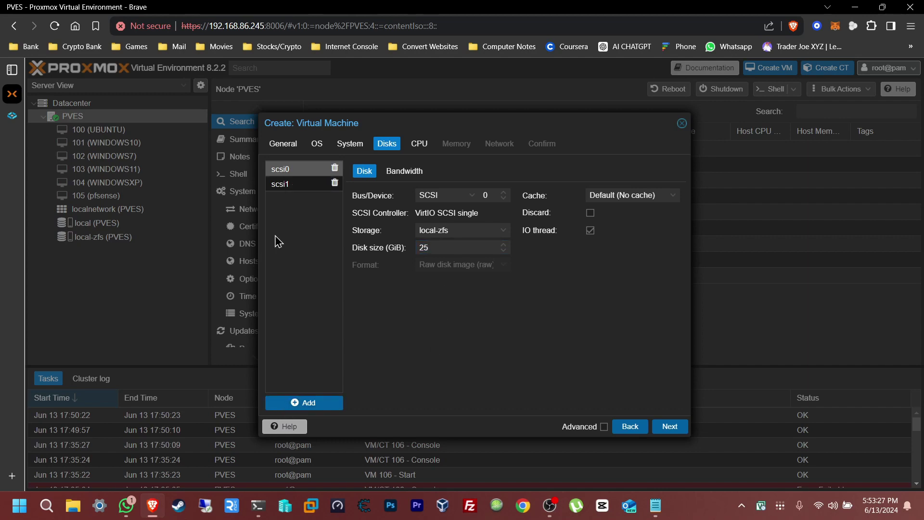
click(308, 189)
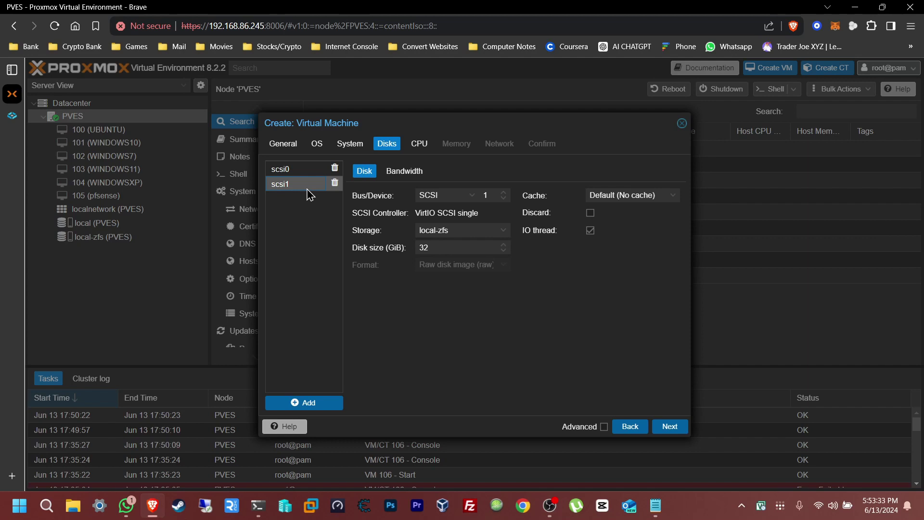
click(435, 248)
text(610)
click(576, 343)
click(291, 174)
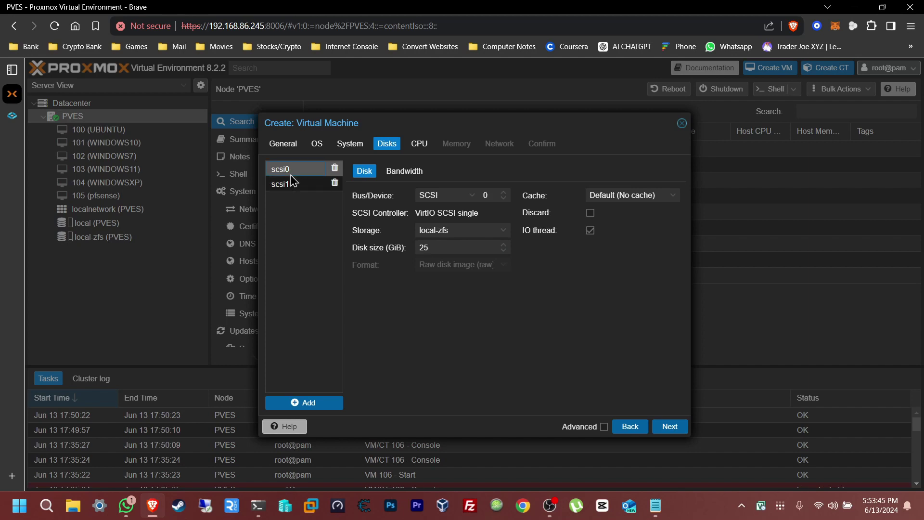
click(292, 187)
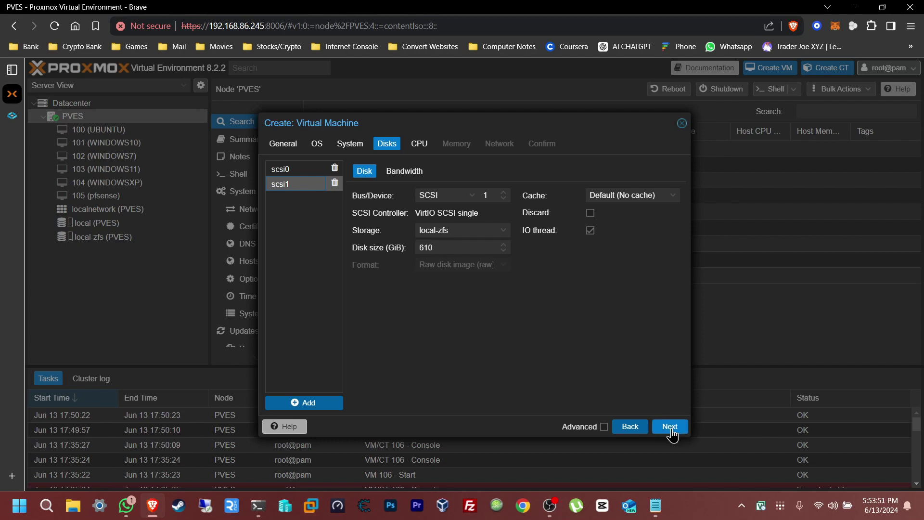
click(671, 433)
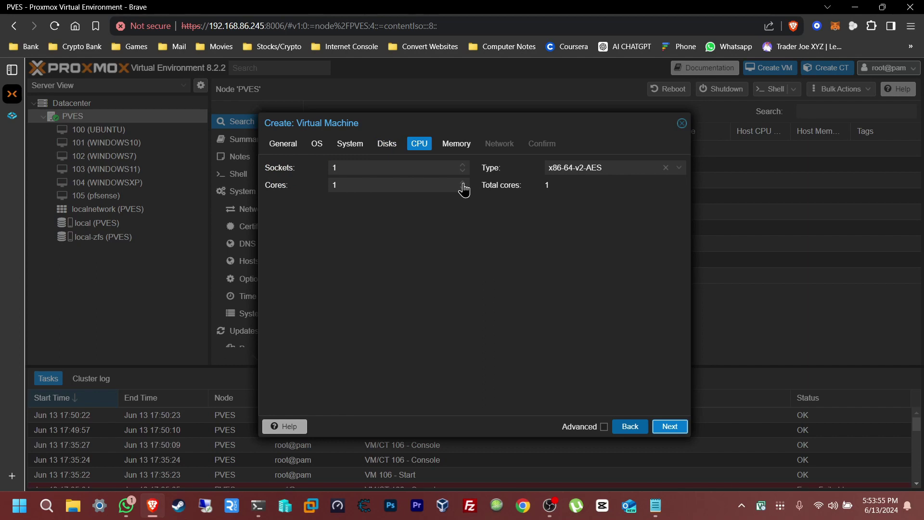
- Give the VM 4 CPU cores and 10592 MiB of memory
double_click(462, 183)
click(664, 430)
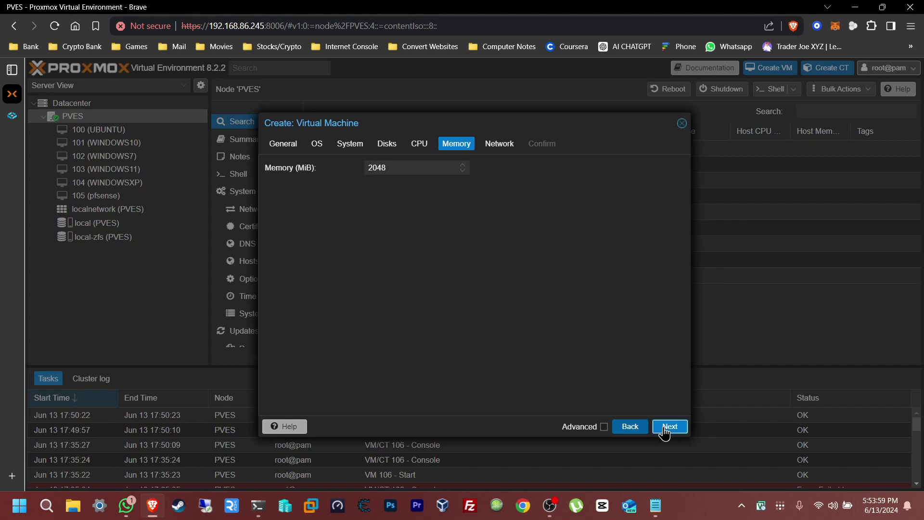
triple_click(463, 166)
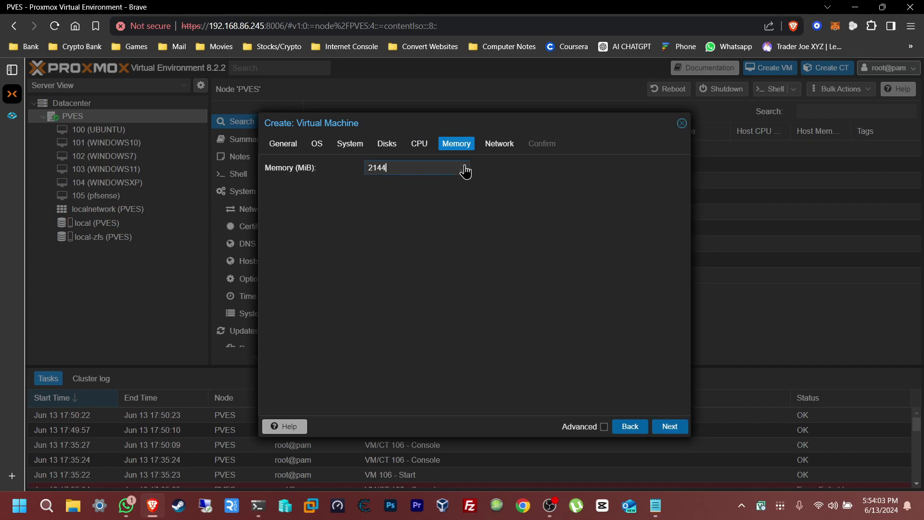
drag(465, 166, 465, 166)
click(465, 166)
click(464, 166)
click(465, 166)
click(465, 166)
click(464, 166)
- Keep the default network settings and create VM 106 TrueNas
click(667, 431)
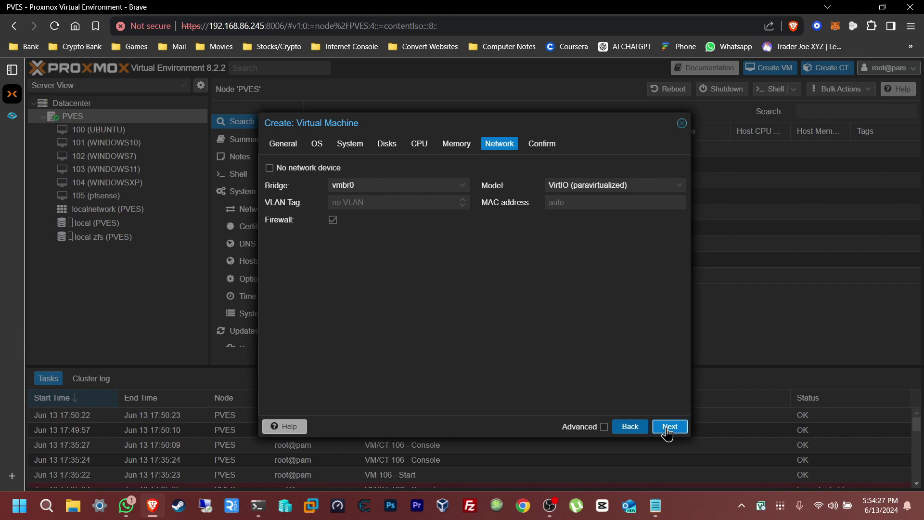
click(667, 432)
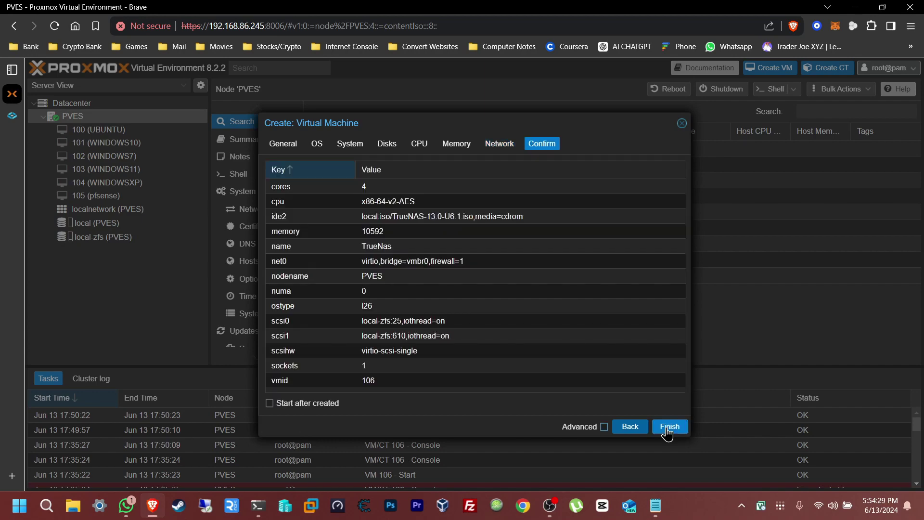
click(668, 427)
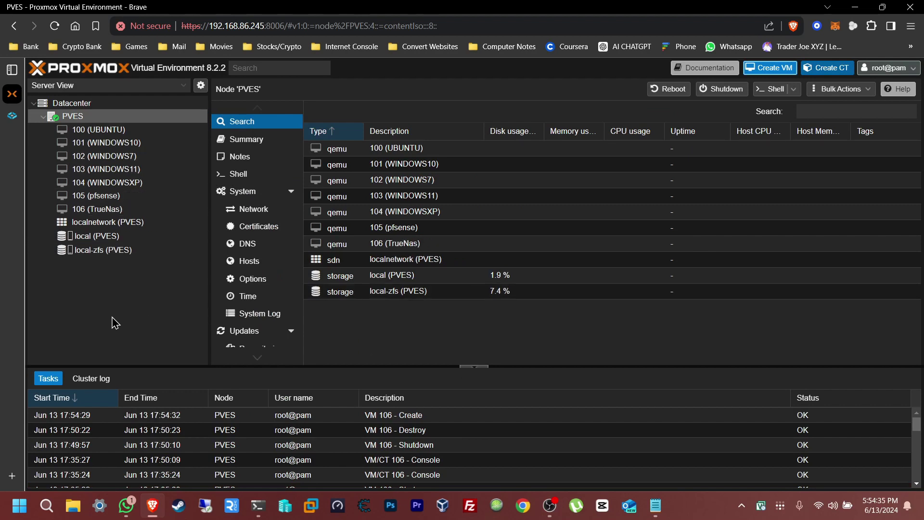
- Turn on Start at boot for VM 106 TrueNas
click(116, 210)
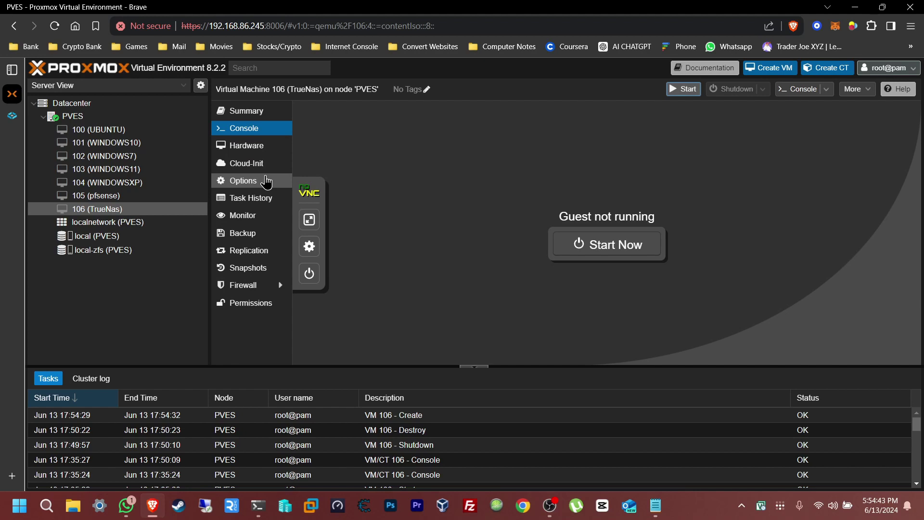
click(267, 182)
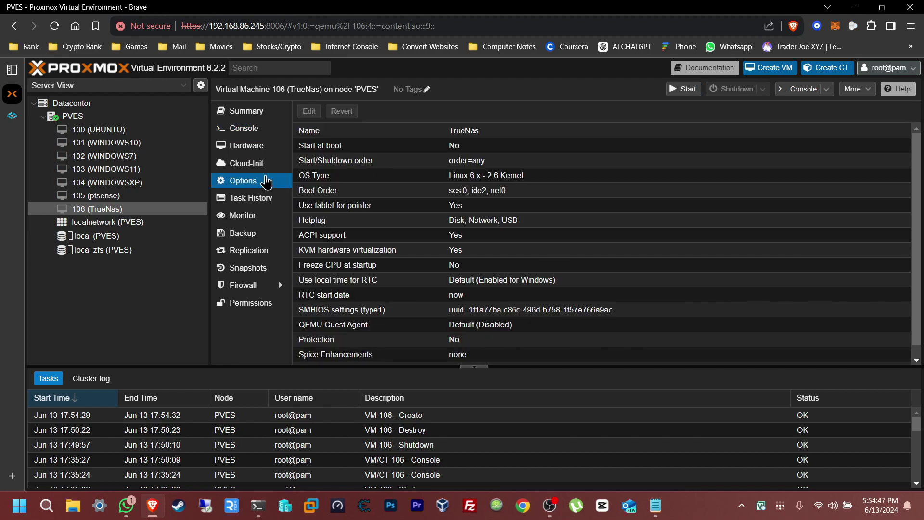
click(390, 152)
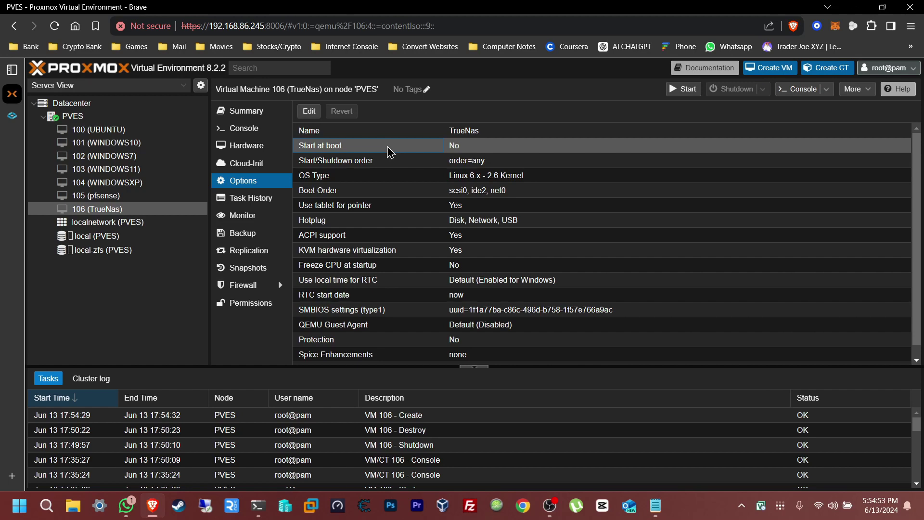
click(308, 113)
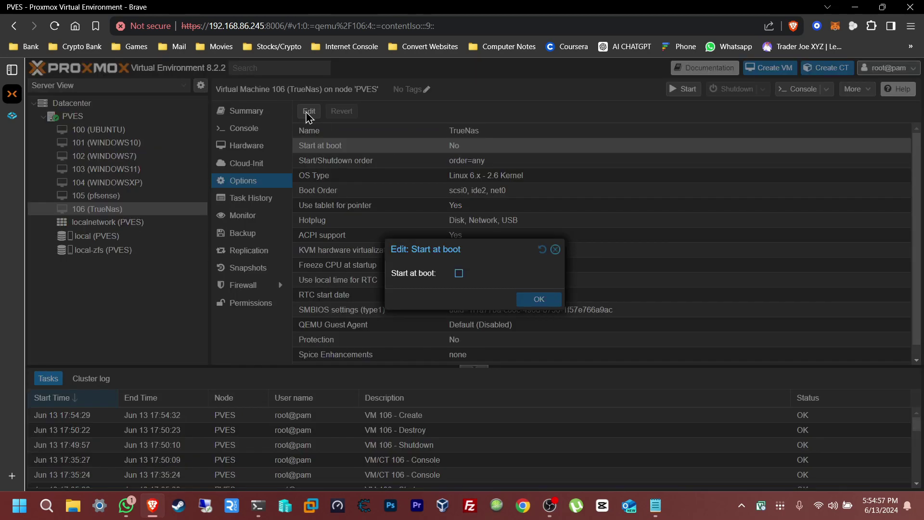
click(459, 273)
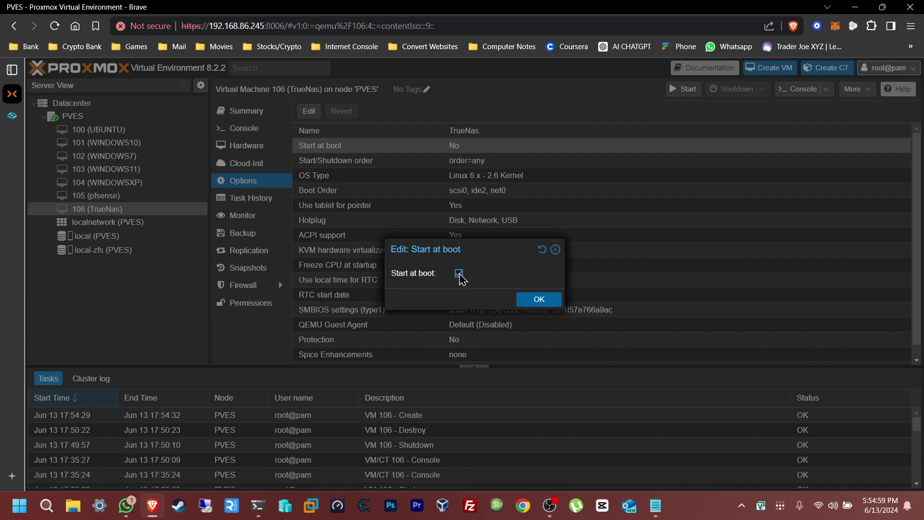
click(546, 303)
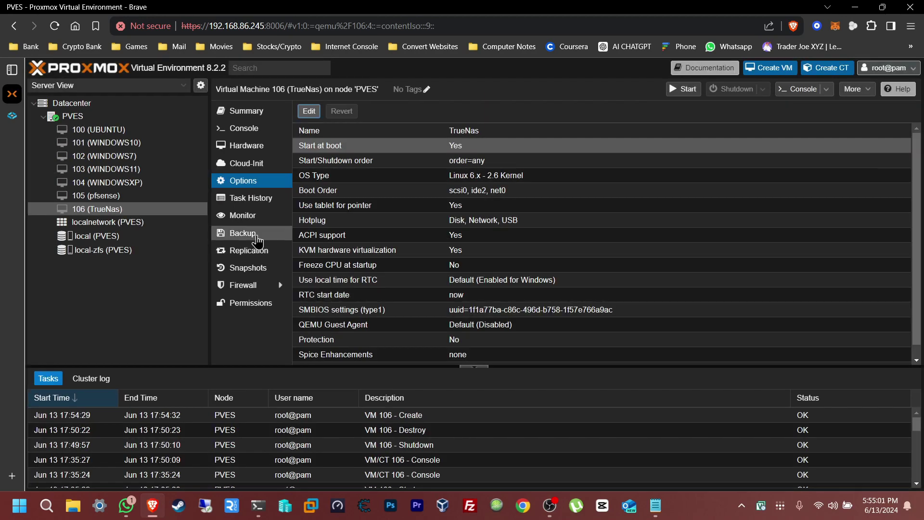
click(343, 194)
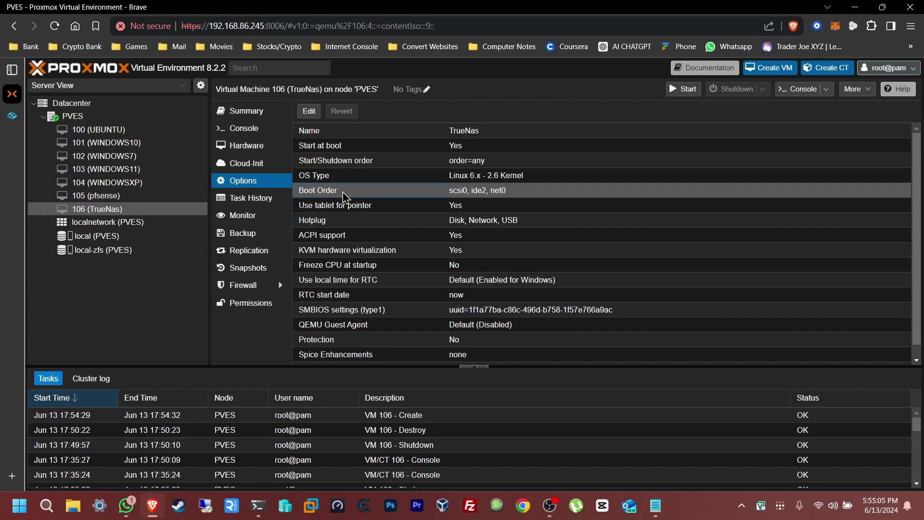
- Set the boot order to ide2, scsi0, scsi1, net0 with the scsi1 disk enabled
click(318, 114)
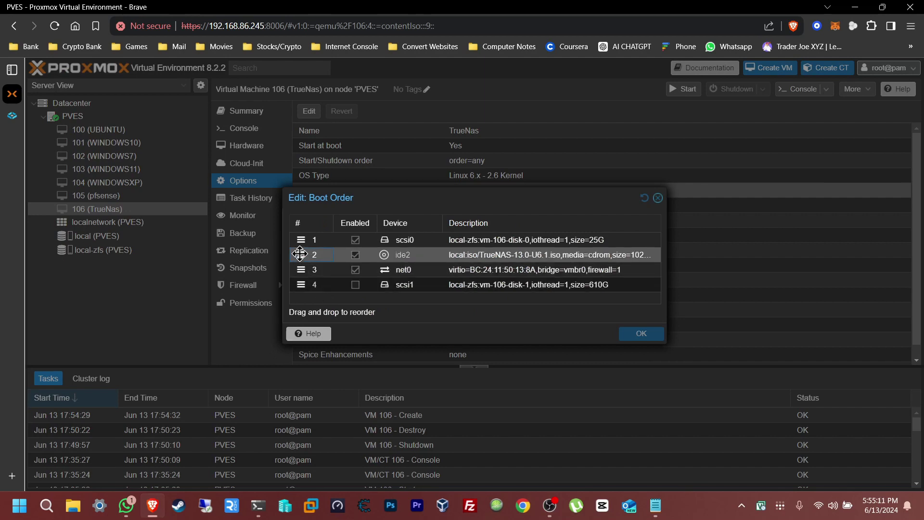
drag(302, 256, 301, 241)
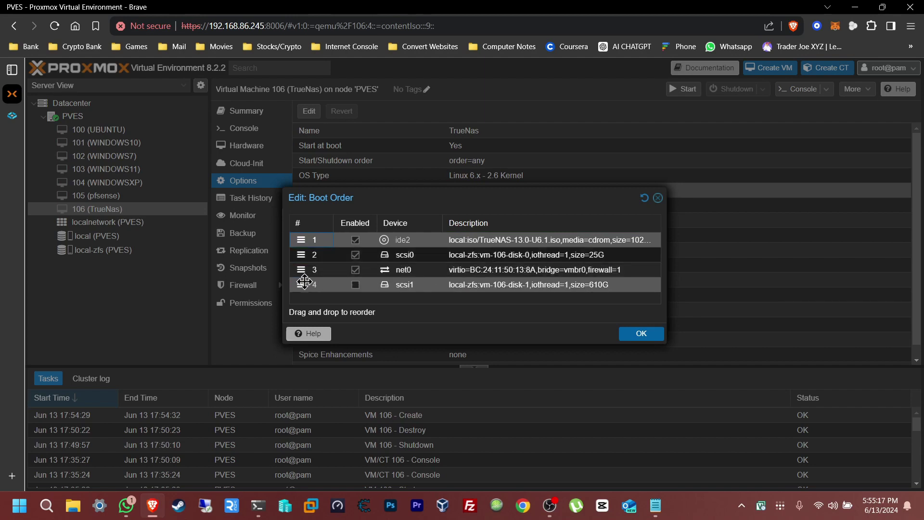
drag(301, 285, 303, 270)
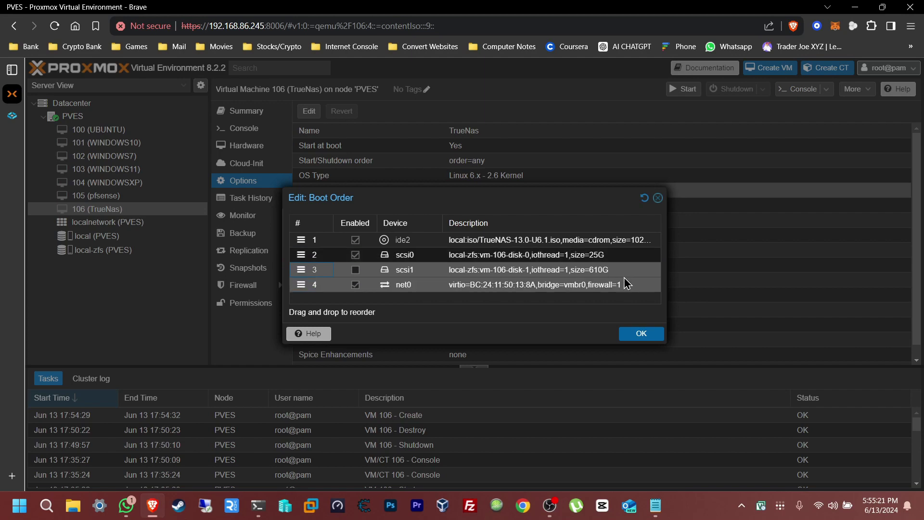
click(356, 270)
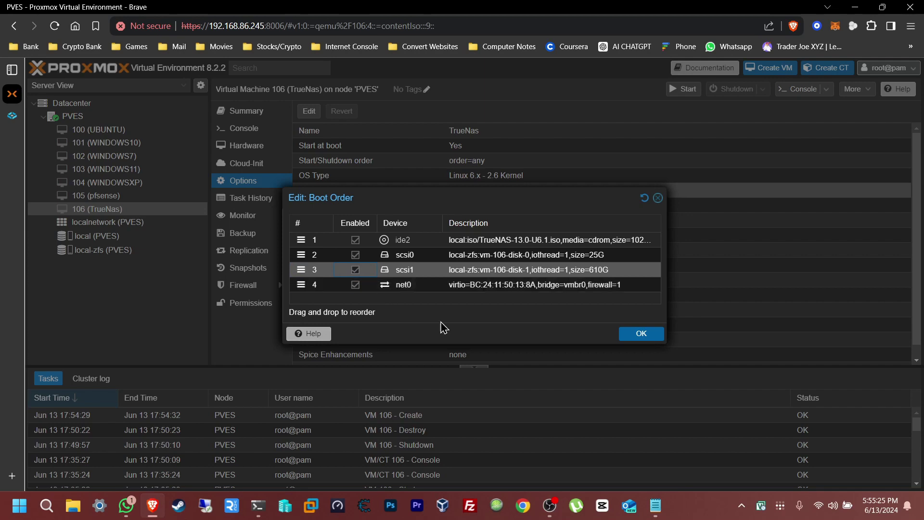
click(652, 337)
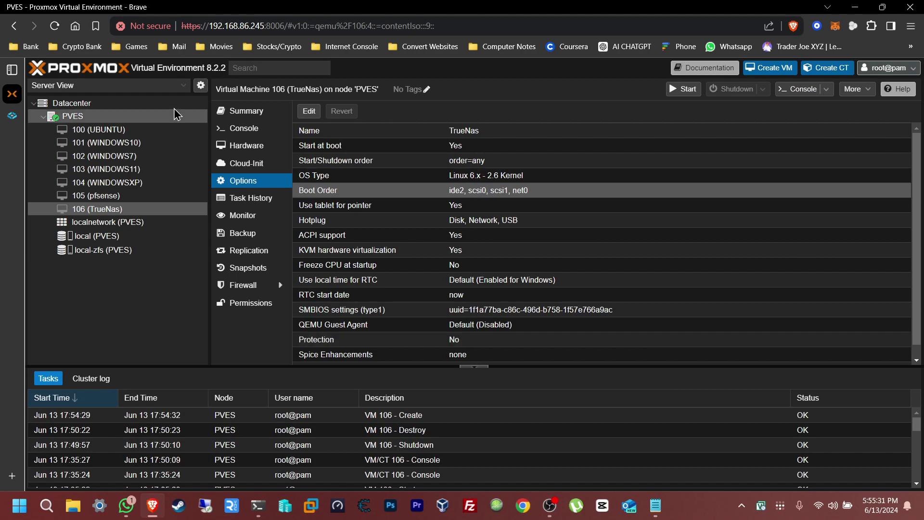
click(254, 150)
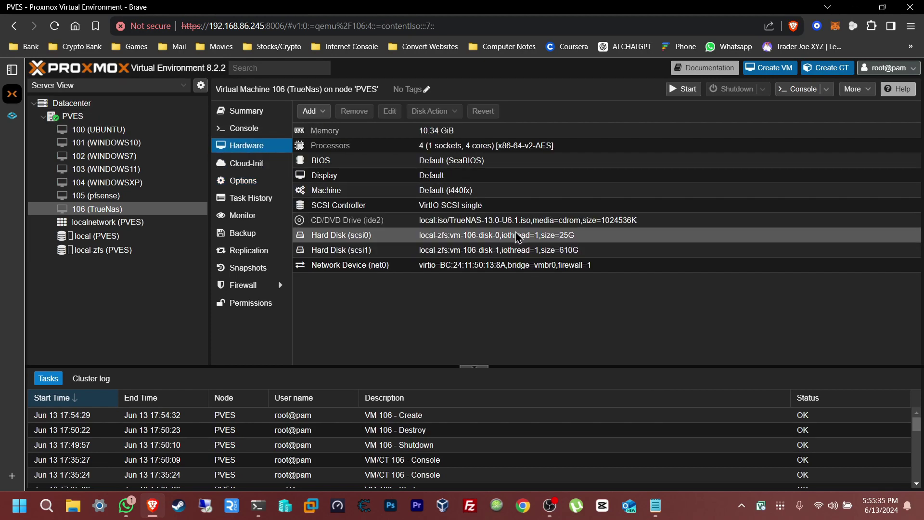
- Start VM 106 from its console to reach the TrueNAS 13.0-U6.1 setup menu
click(228, 127)
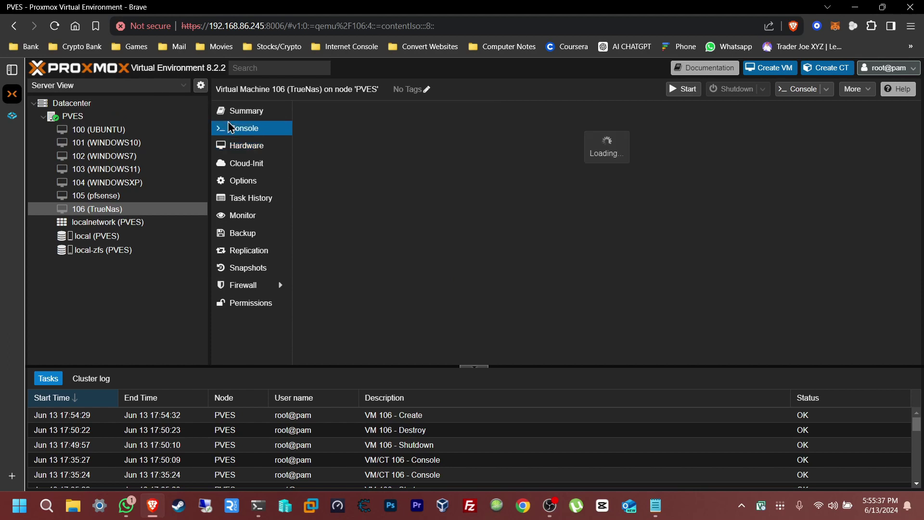
click(606, 251)
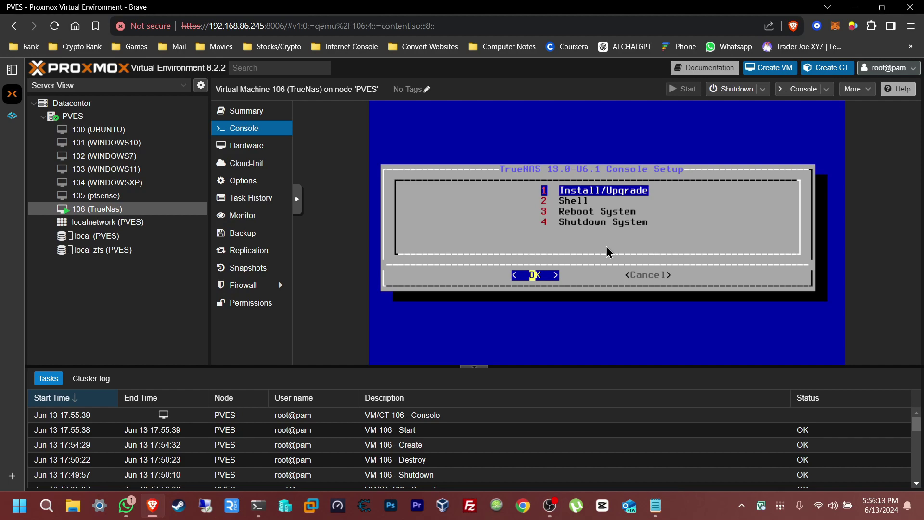
- Choose Install/Upgrade onto disk da0 and accept erasing it
key(Down)
key(Up)
key(Return)
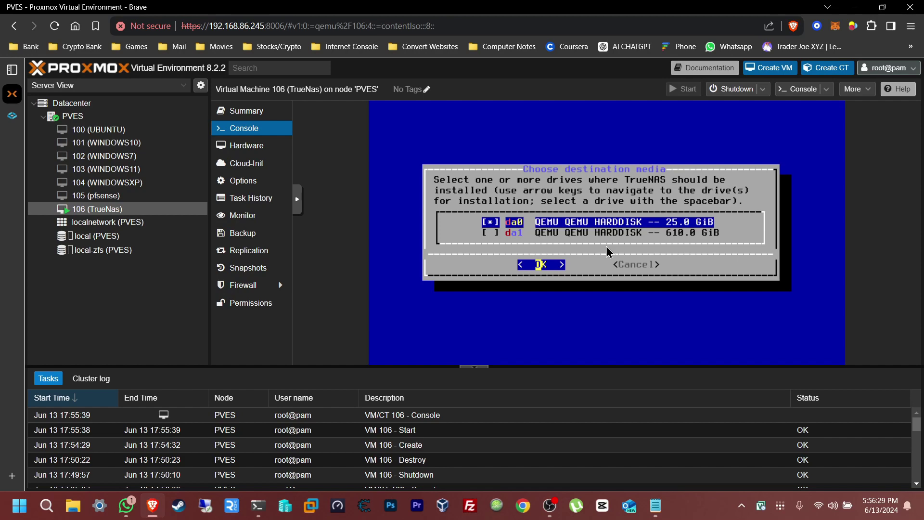
key(Return)
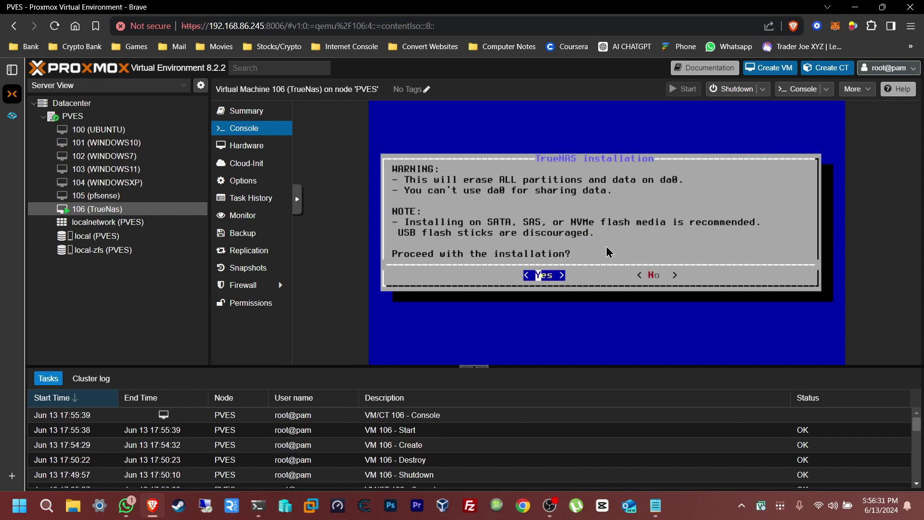
key(Return)
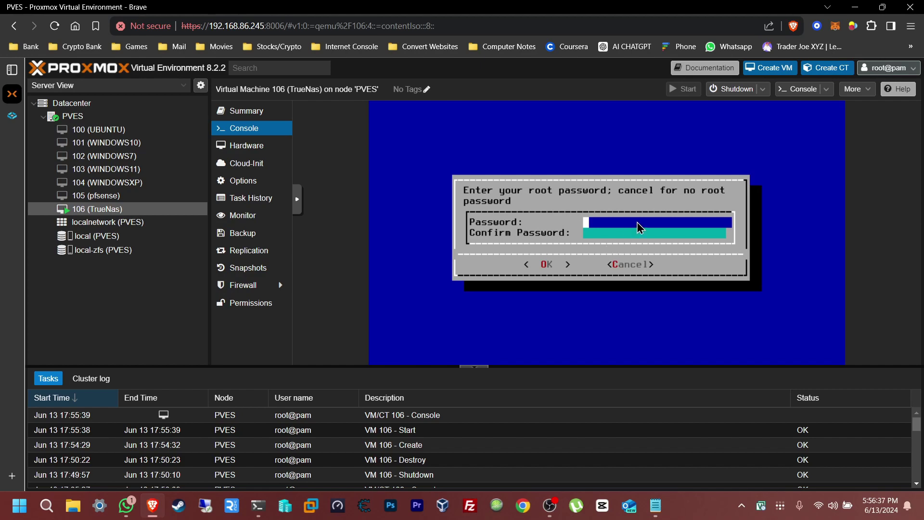
- Enter and confirm the TrueNAS root password
text(****)
key(Down)
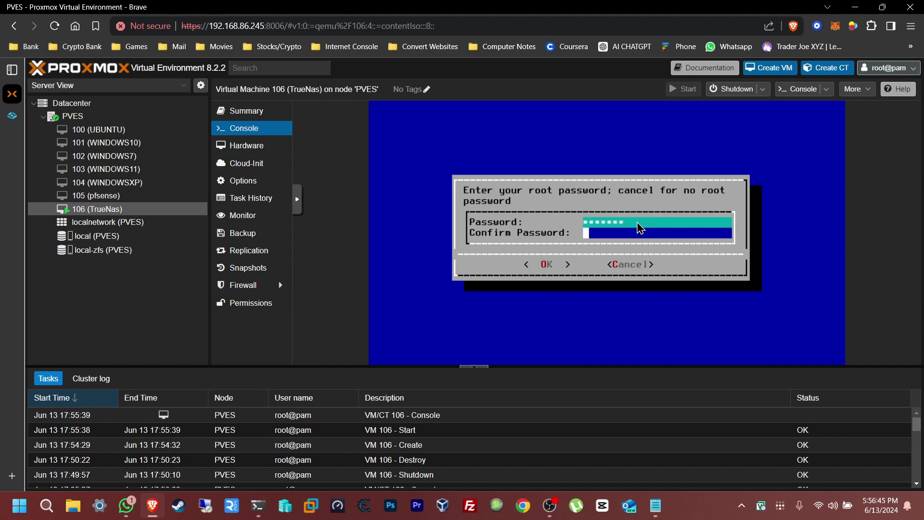
text(*******)
key(Return)
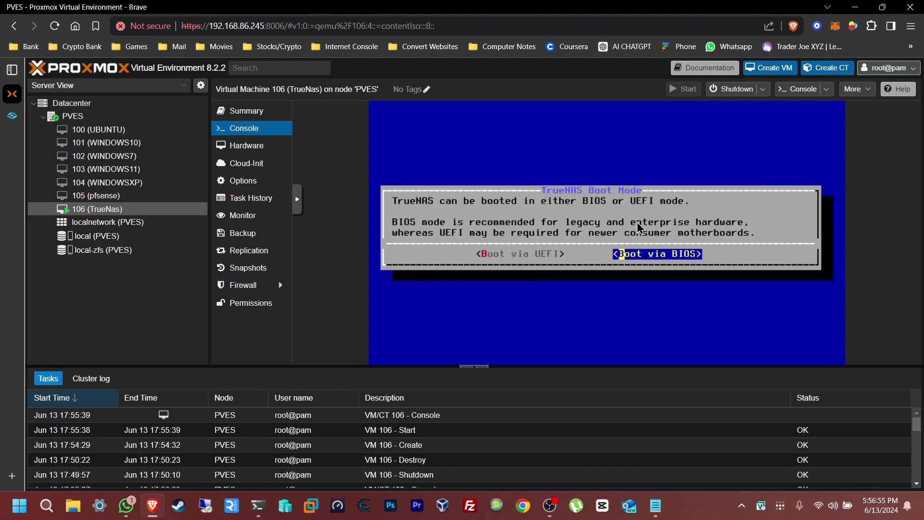
- Finish the TrueNAS install in BIOS boot mode, then shut down VM 106
key(Return)
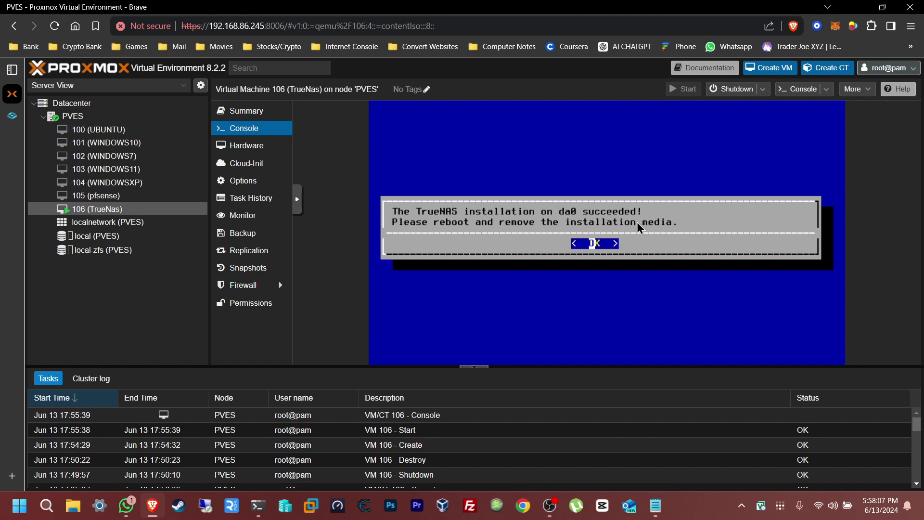
key(Return)
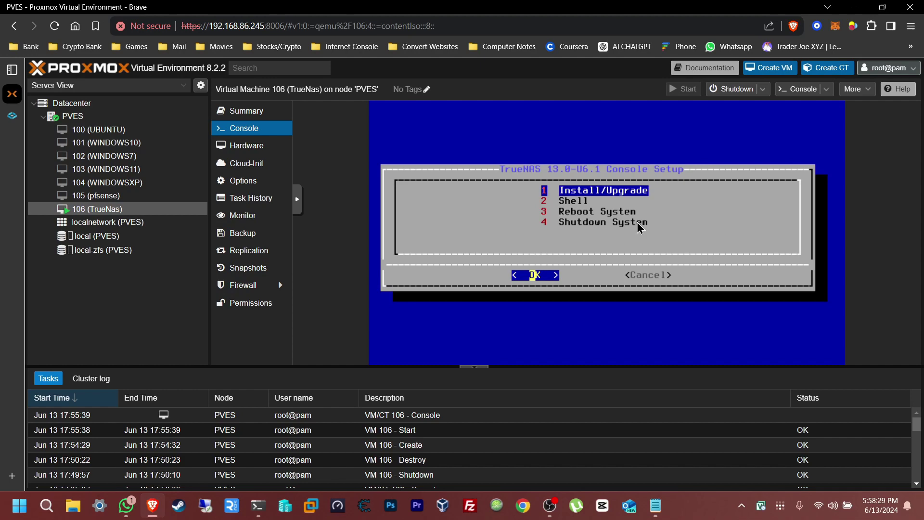
click(735, 90)
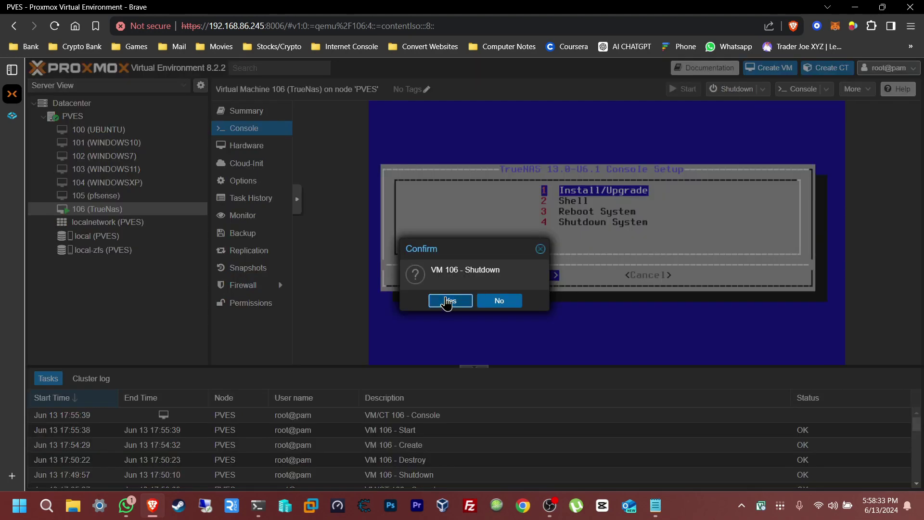
click(448, 301)
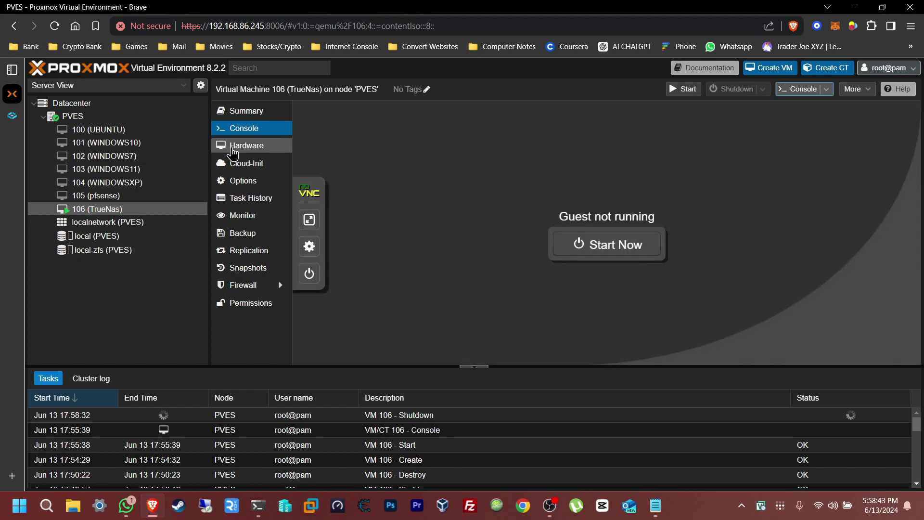
- Remove the CD/DVD drive (ide2) from VM 106's hardware
click(233, 153)
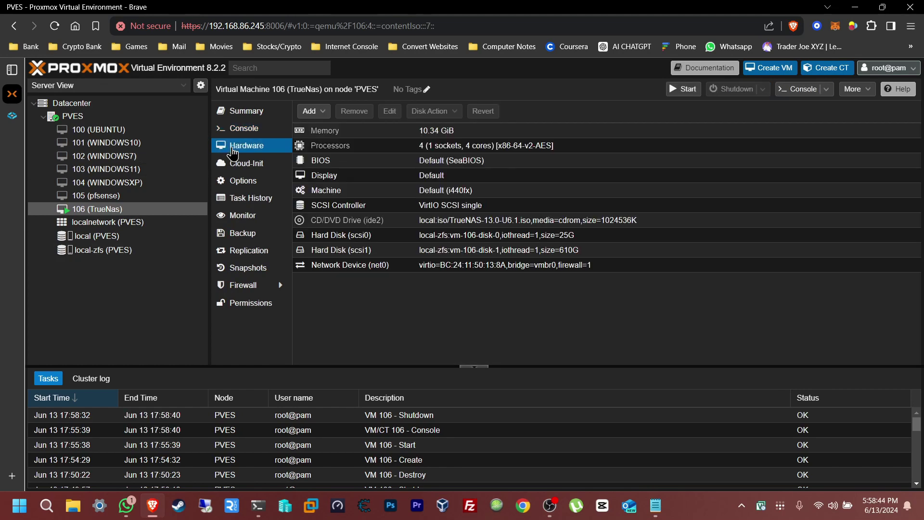
click(392, 224)
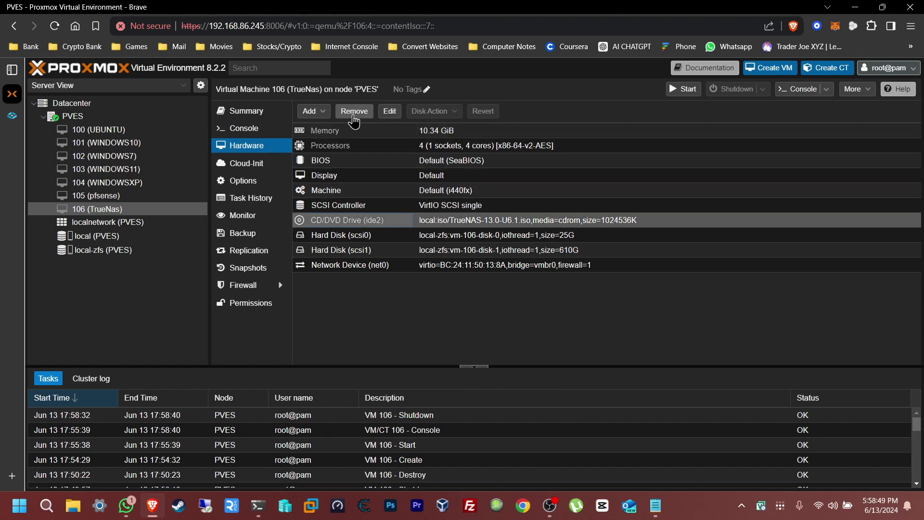
click(354, 111)
click(449, 301)
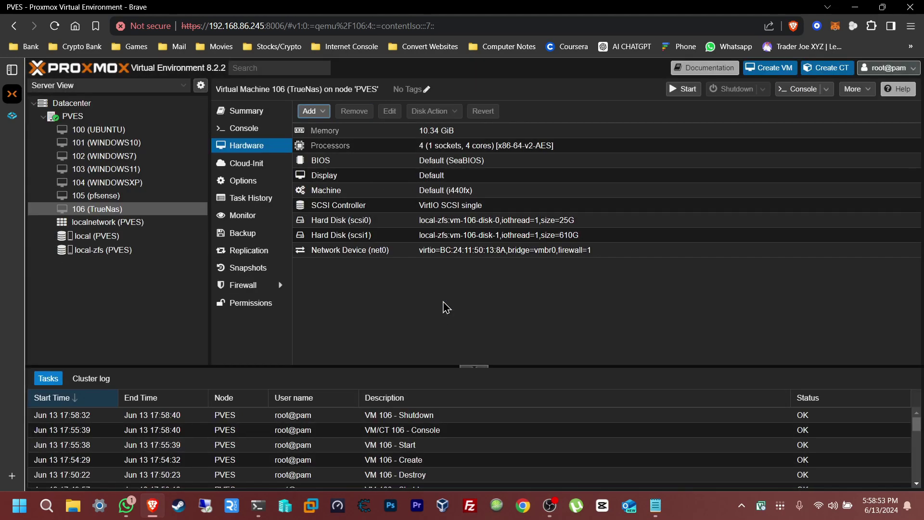
- Boot VM 106 into installed TrueNAS, showing the web interface at 192.168.86.202
click(234, 134)
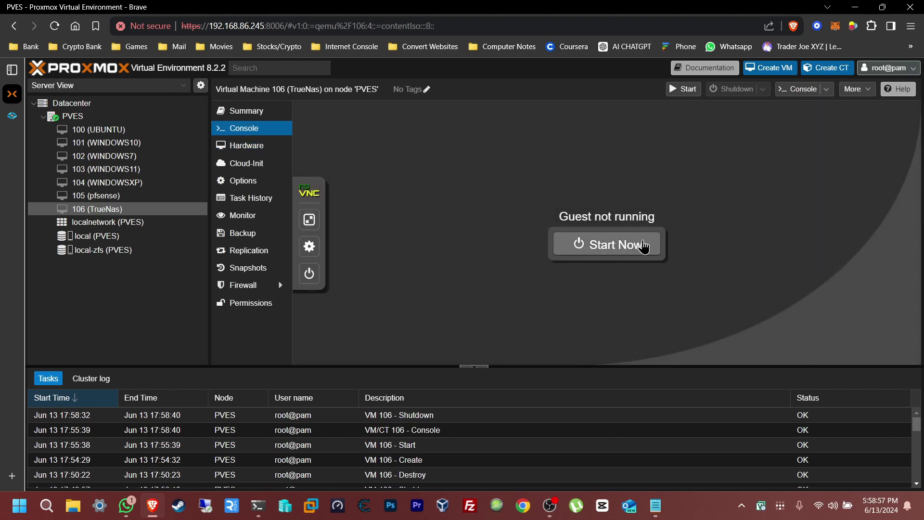
click(643, 246)
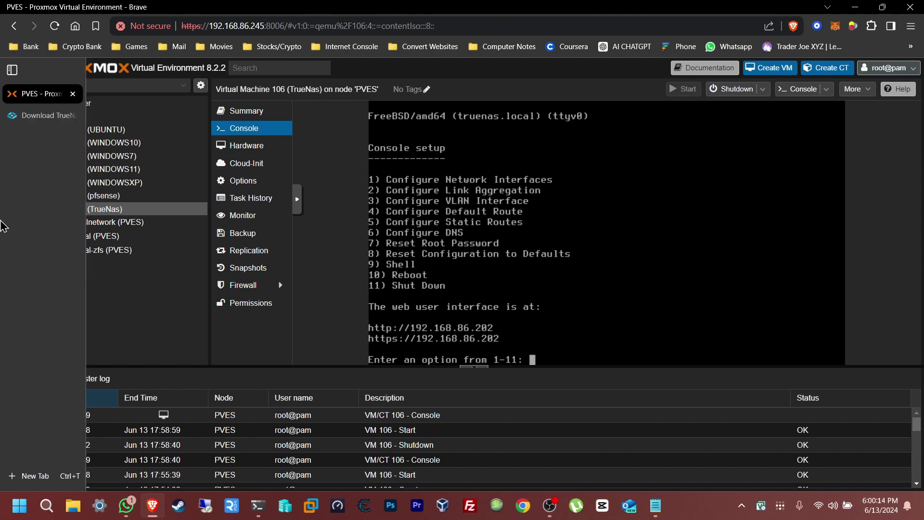
mouse_move(11, 477)
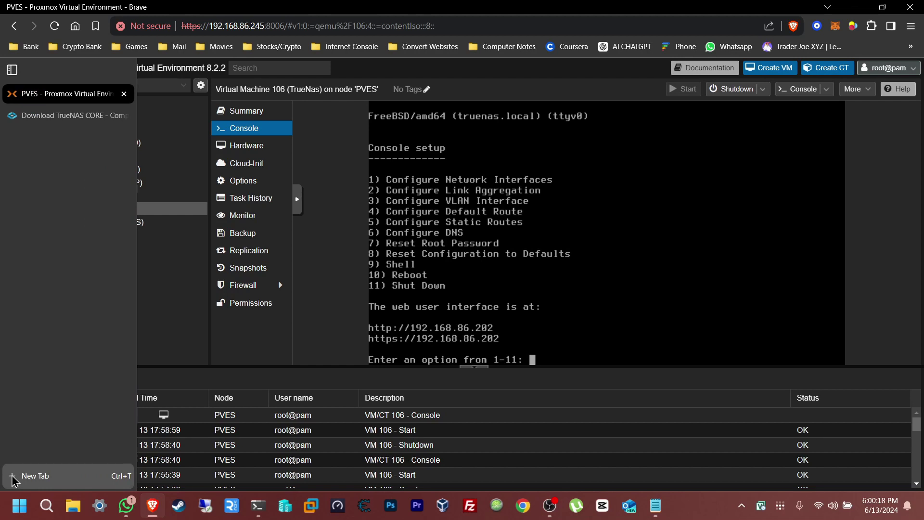
- Load 192.168.86.202 in a new Brave tab, passing the not-secure warning to reach the TrueNAS sign-in
click(13, 480)
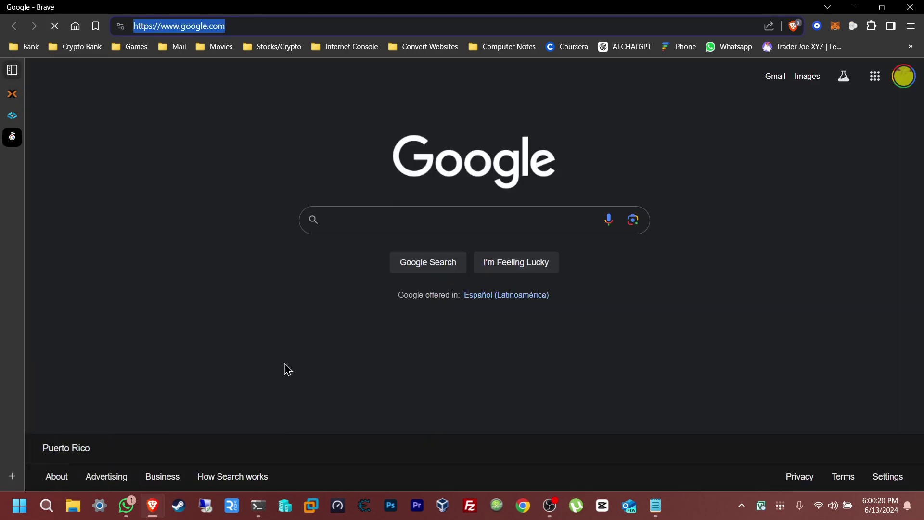
text(19)
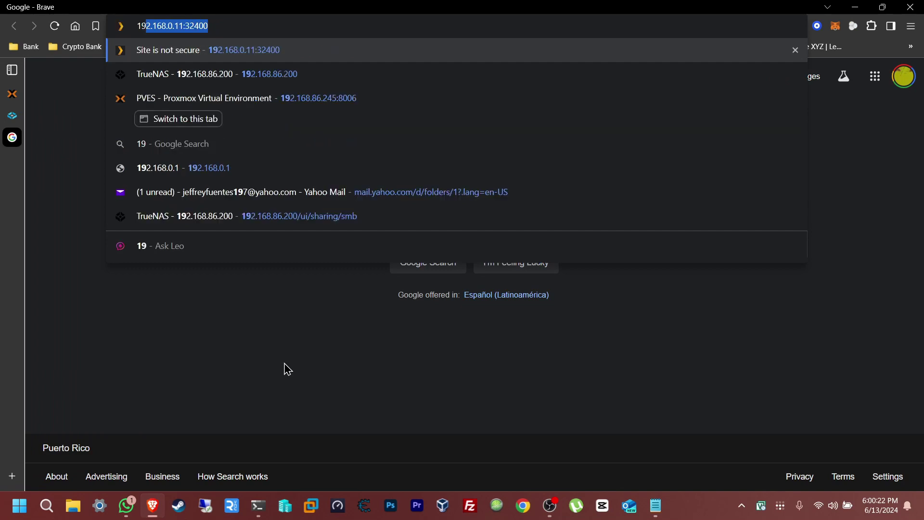
text(2.16)
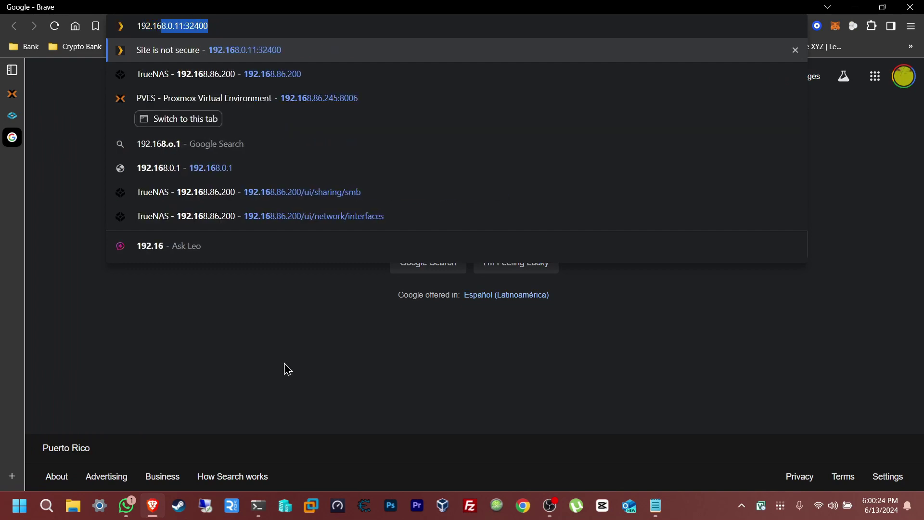
text(8.86.202)
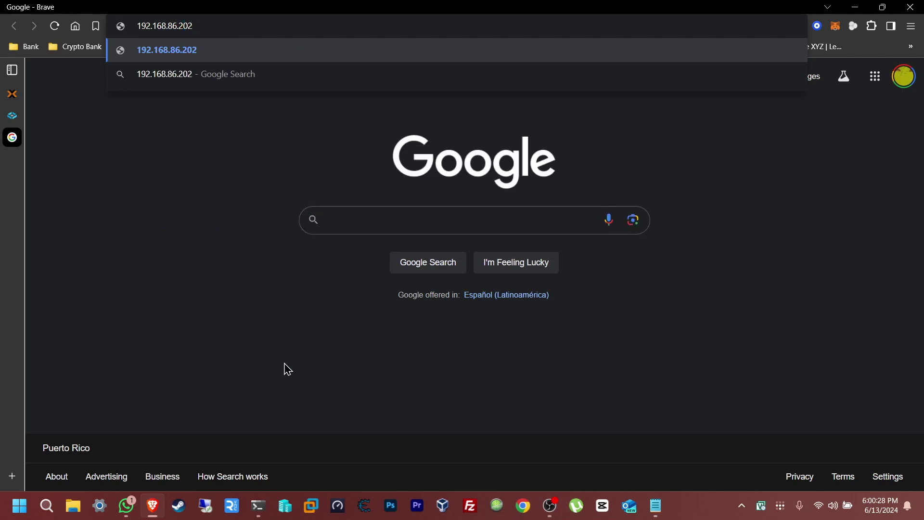
key(Return)
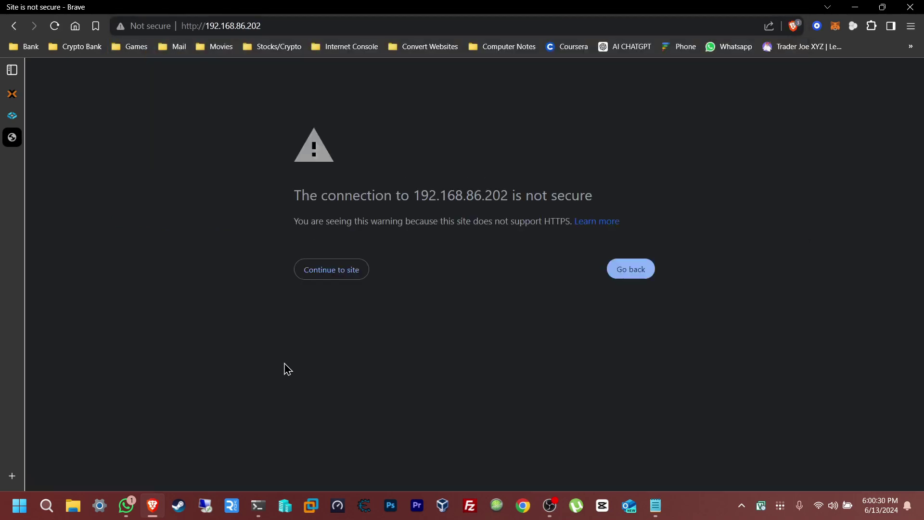
click(342, 278)
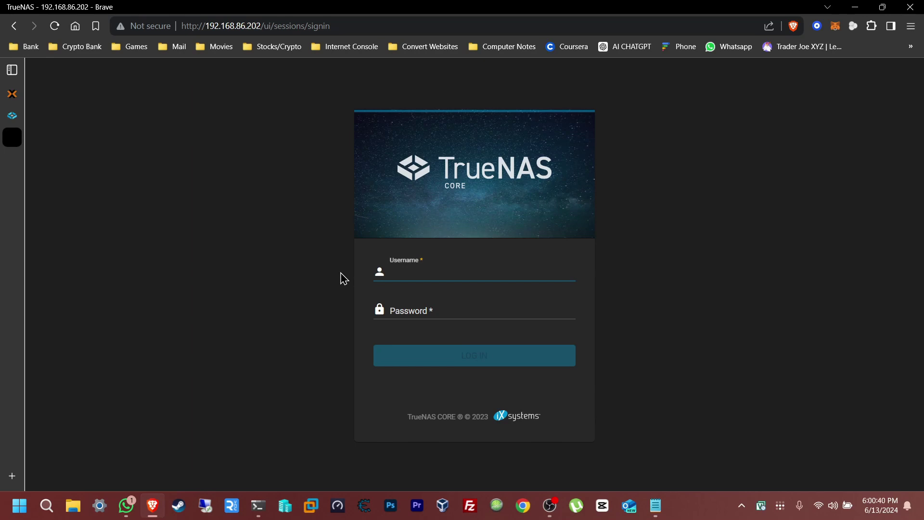
- Log in to TrueNAS as root with the account password and dismiss Brave's save-password offer
text(root)
key(Tab)
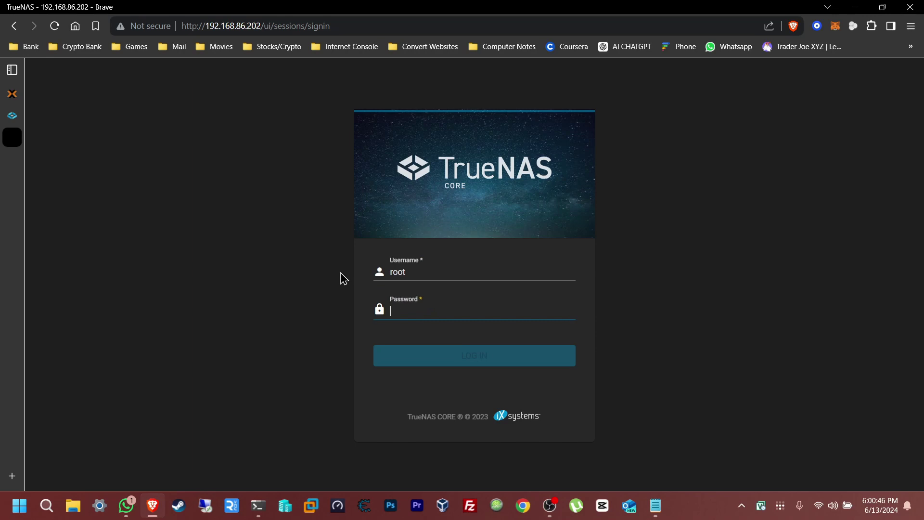
text(•••••••)
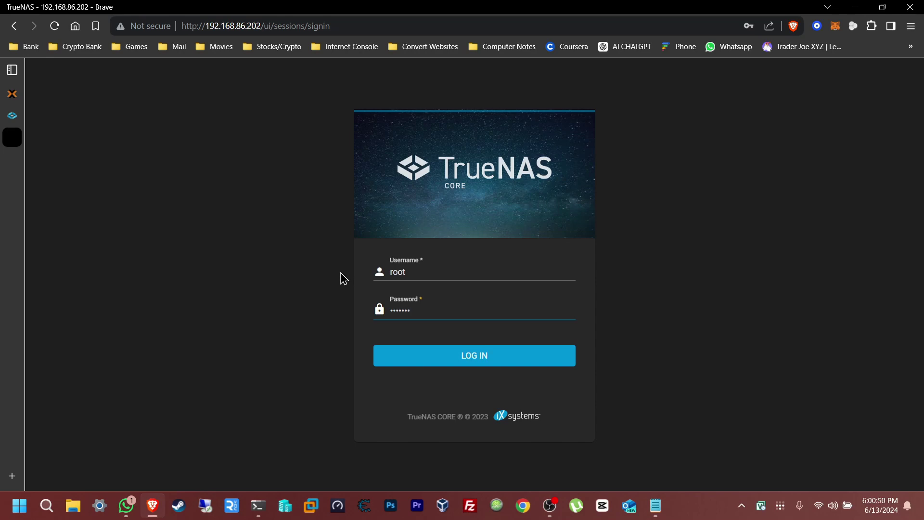
key(Return)
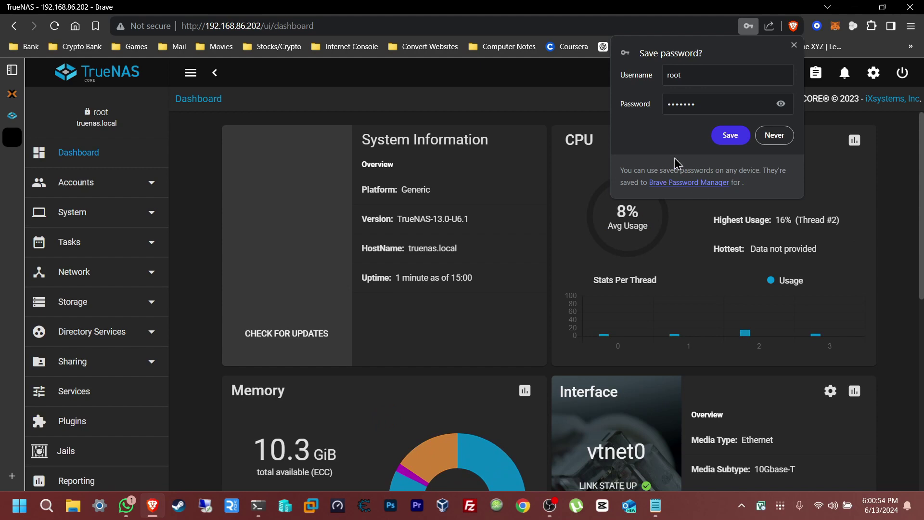
click(794, 45)
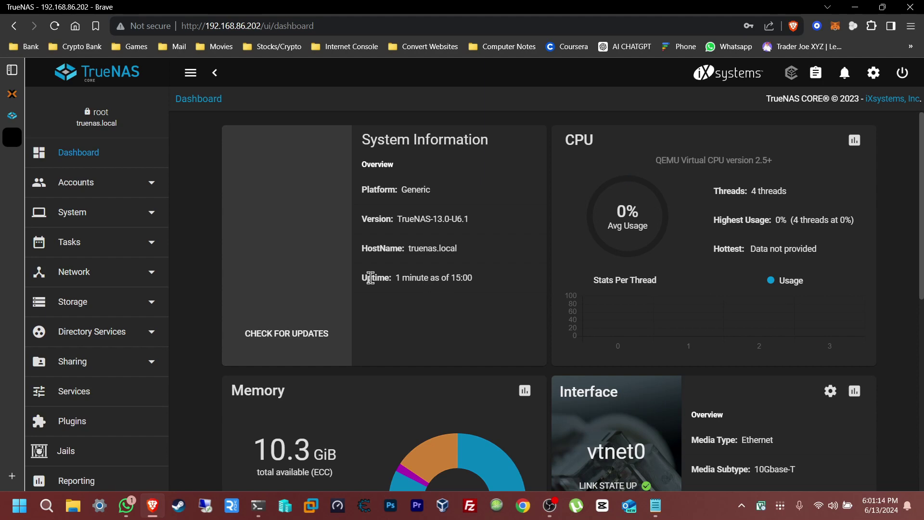
- Edit the vtnet0 interface to disable DHCP and enter static IP 192.168.86.202/24
click(145, 282)
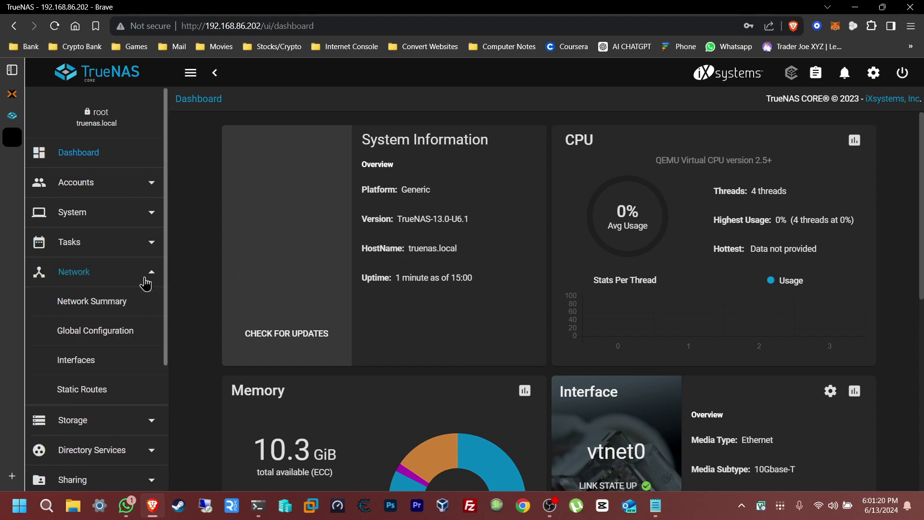
click(68, 366)
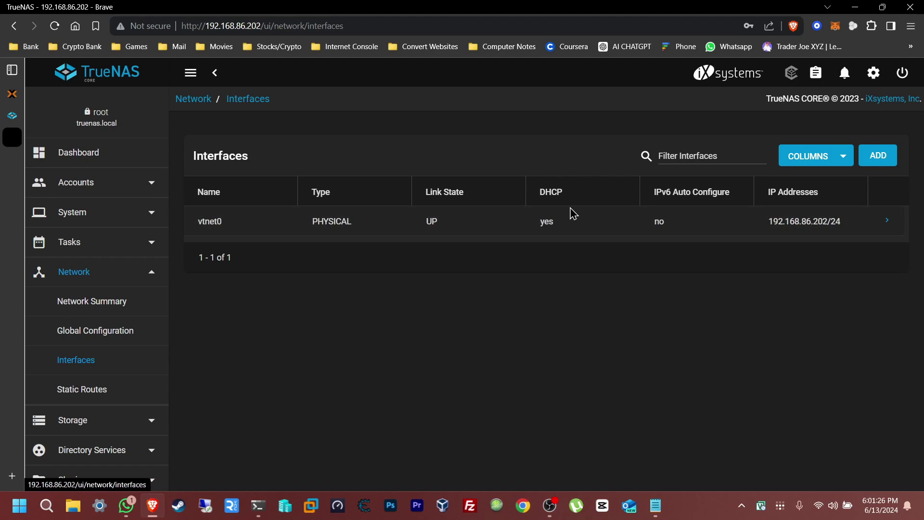
click(886, 225)
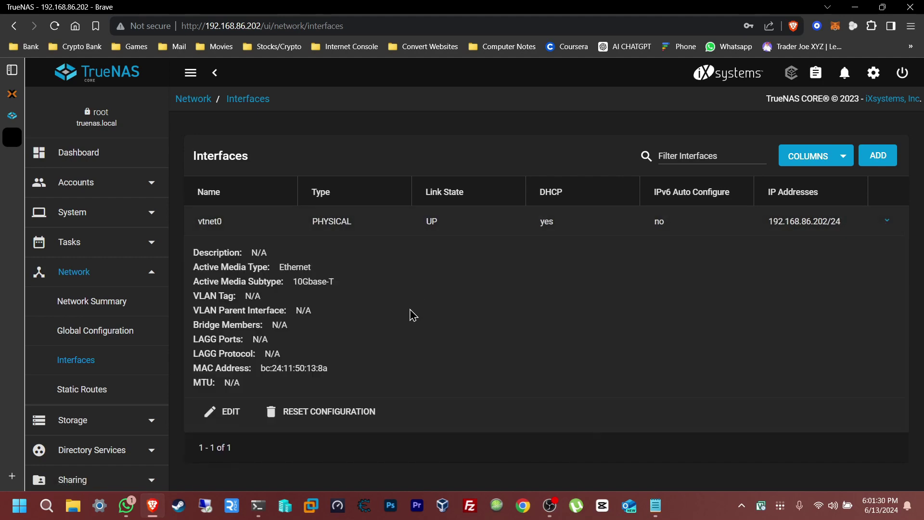
click(225, 414)
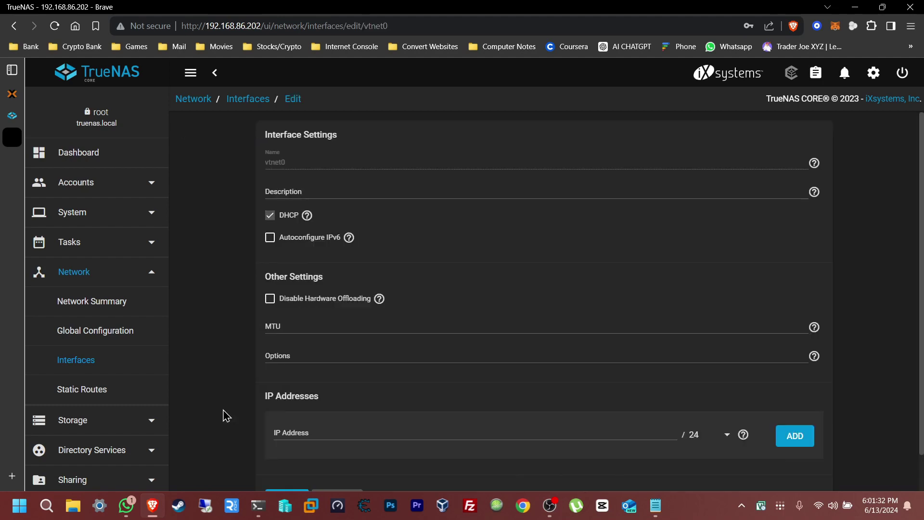
click(271, 223)
click(369, 432)
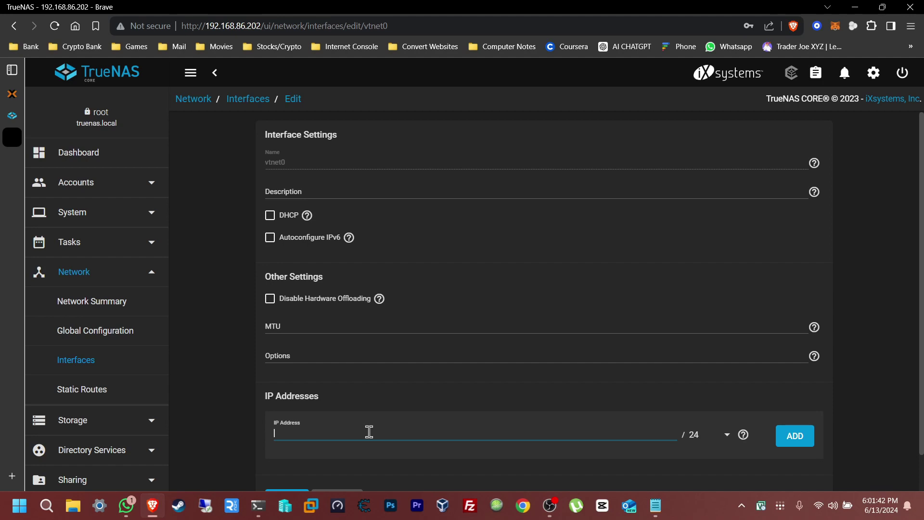
text(192.168.86.202)
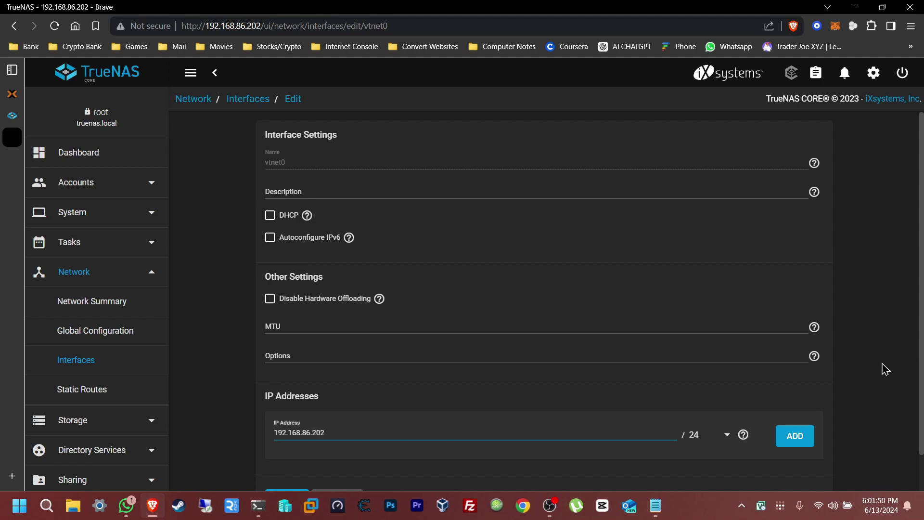
scroll(885, 369, down, 1)
scroll(886, 370, up, 1)
scroll(886, 370, down, 1)
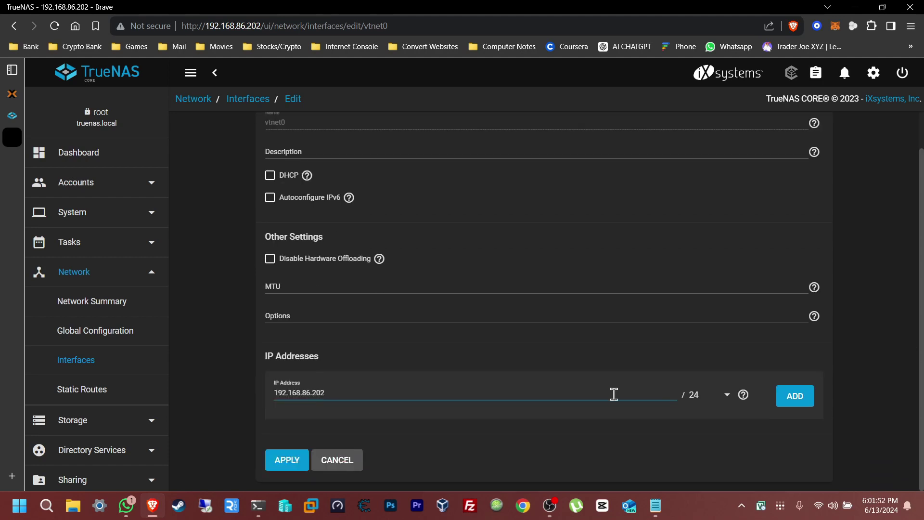
- Apply, test and permanently save the vtnet0 network changes
click(289, 466)
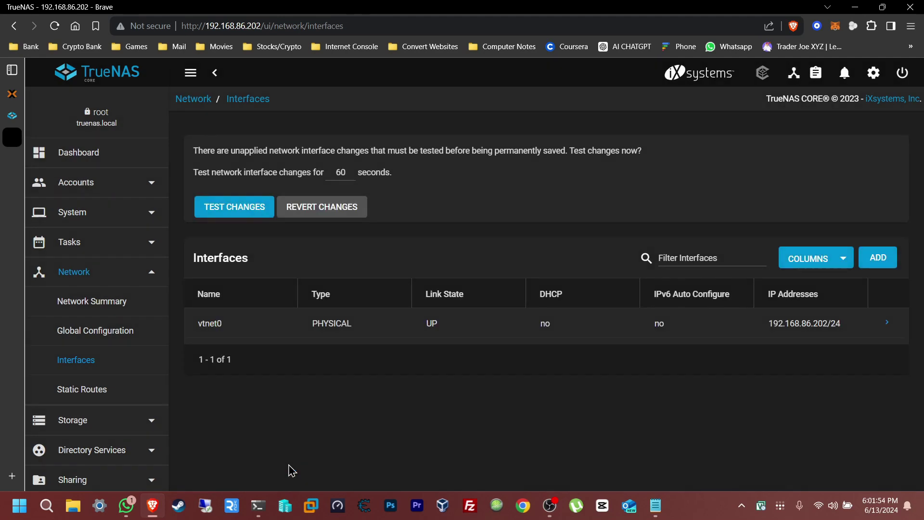
click(247, 213)
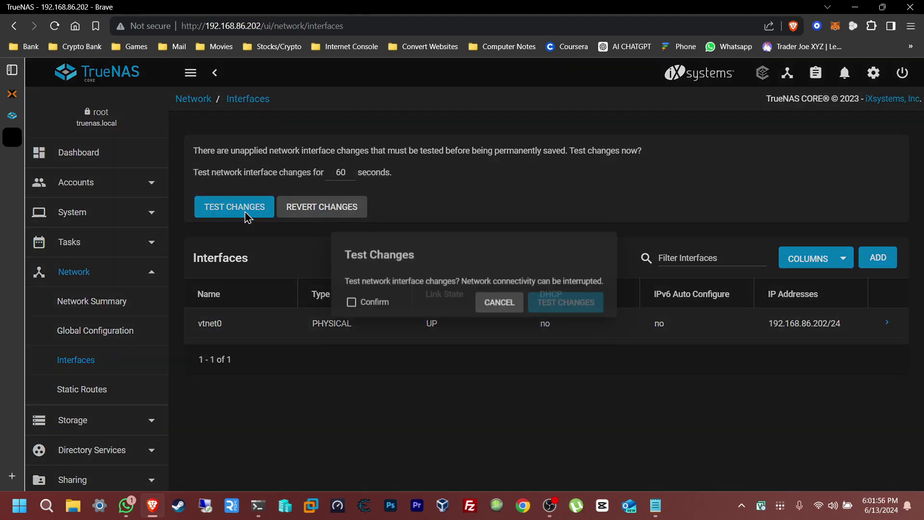
click(375, 304)
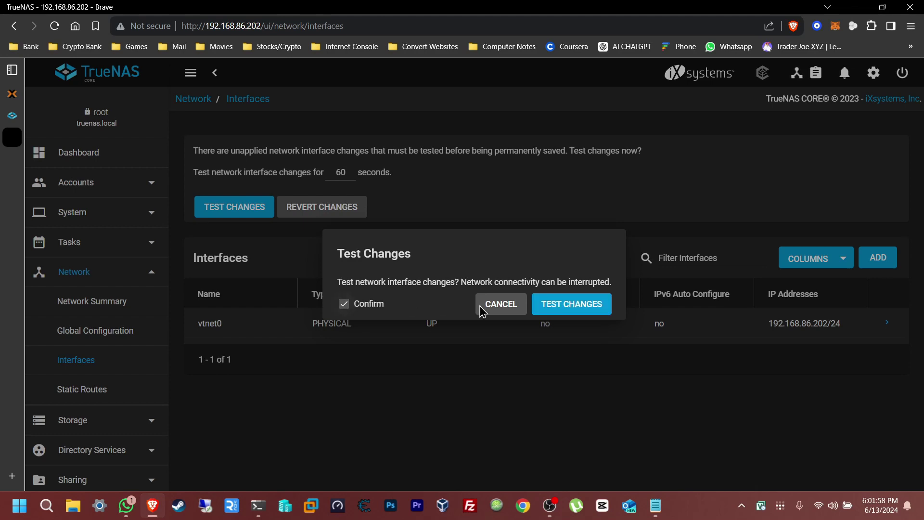
click(583, 310)
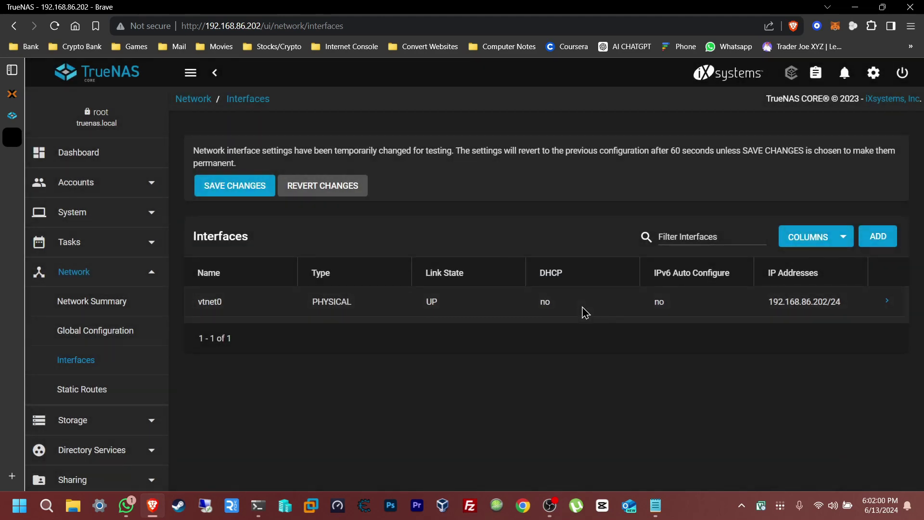
click(228, 187)
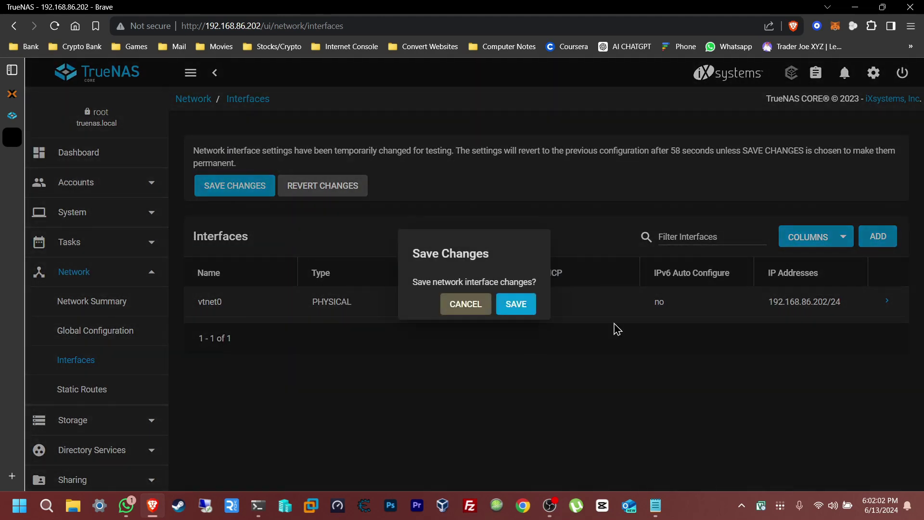
click(522, 315)
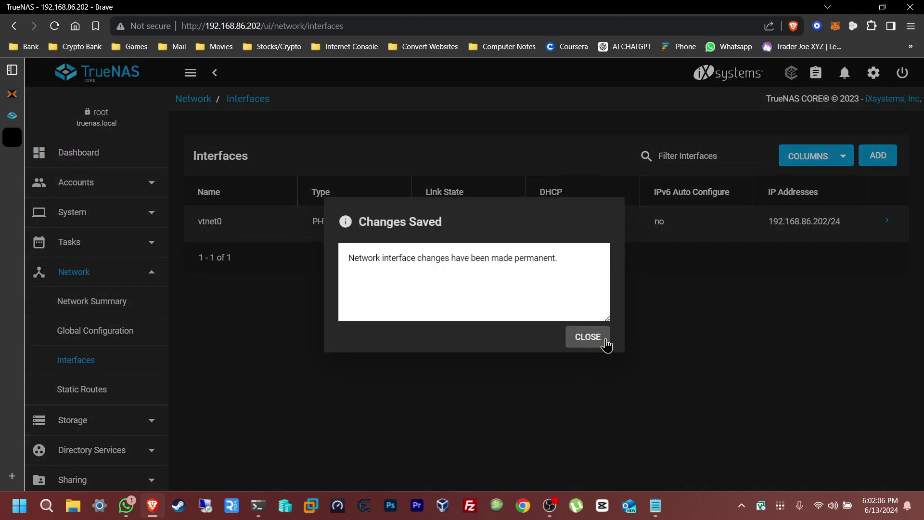
click(599, 338)
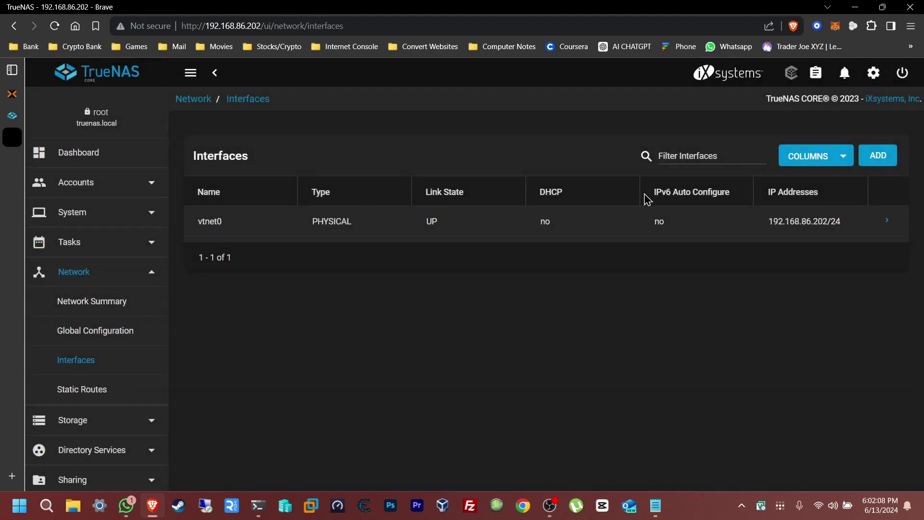
click(152, 277)
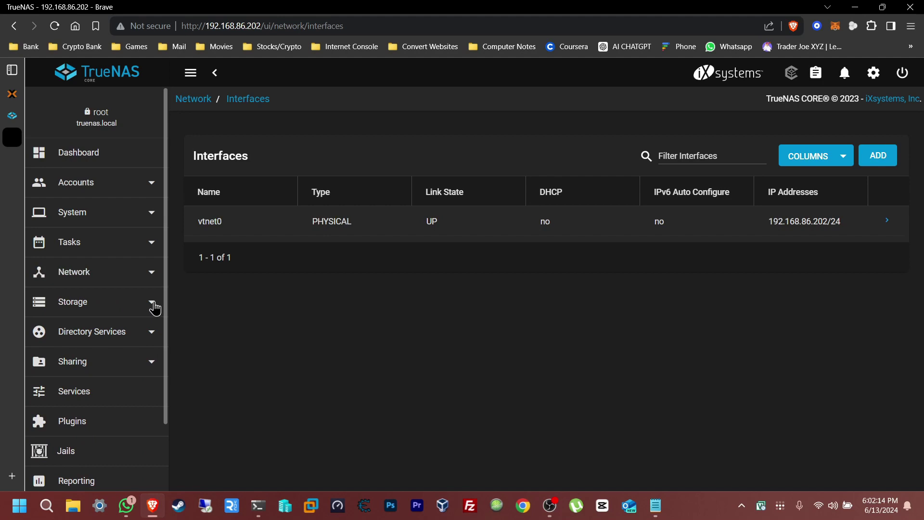
- Under Storage > Pools, begin a new pool named SMB DRIVE in the Pool Manager
click(154, 307)
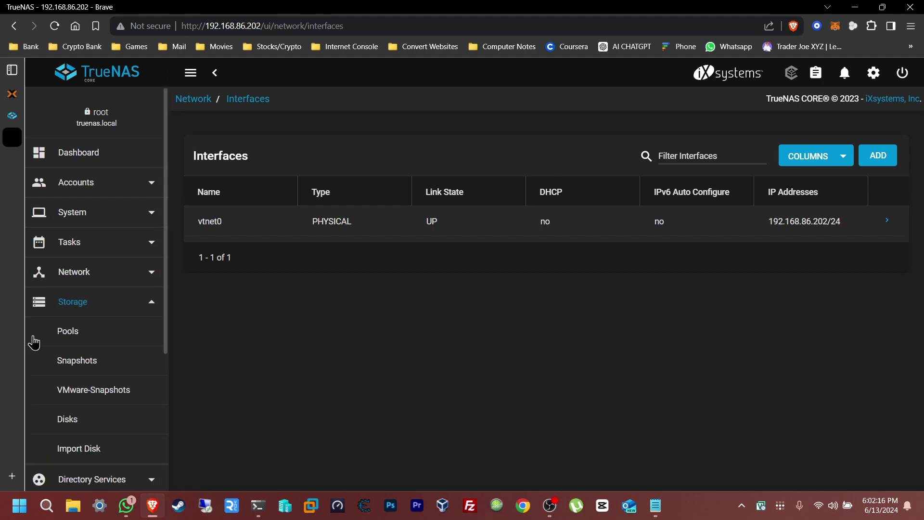
click(78, 344)
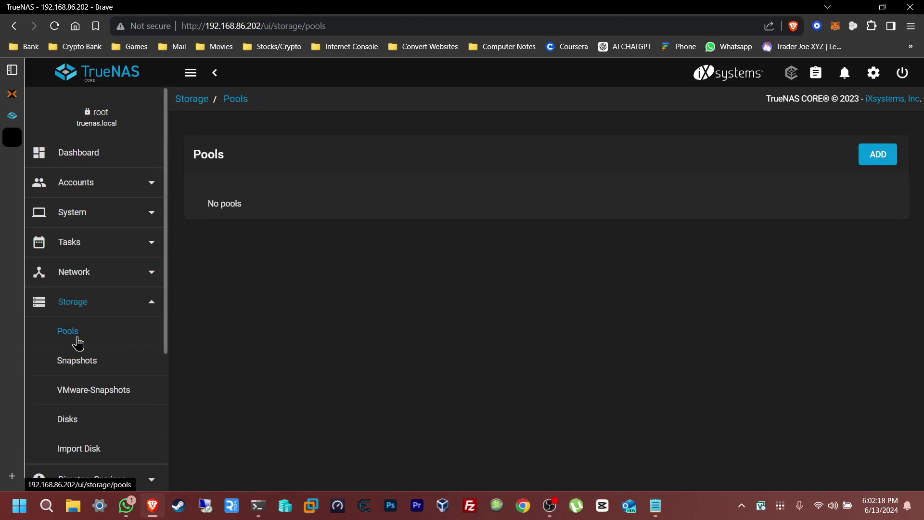
click(885, 162)
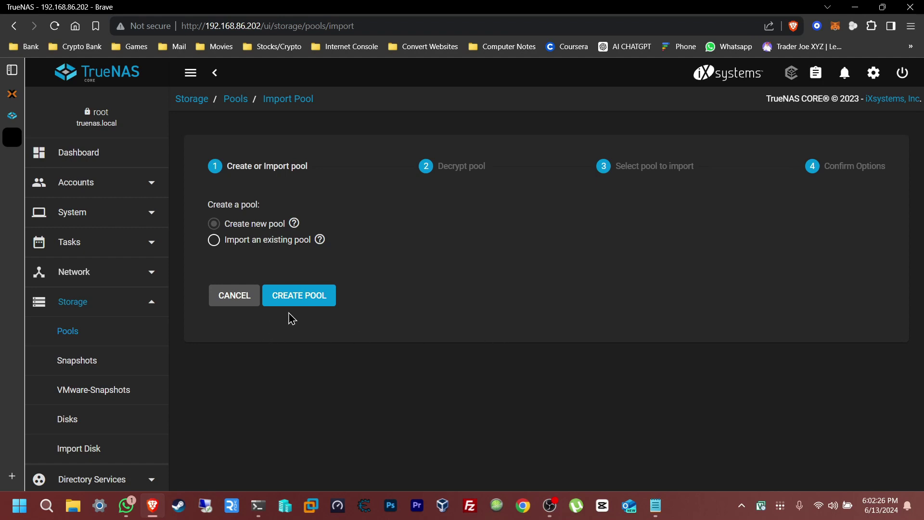
click(312, 307)
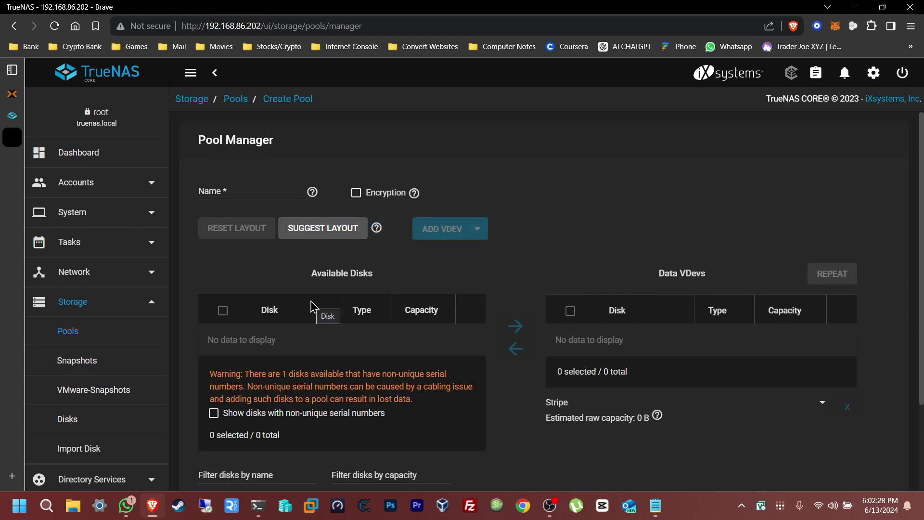
click(279, 194)
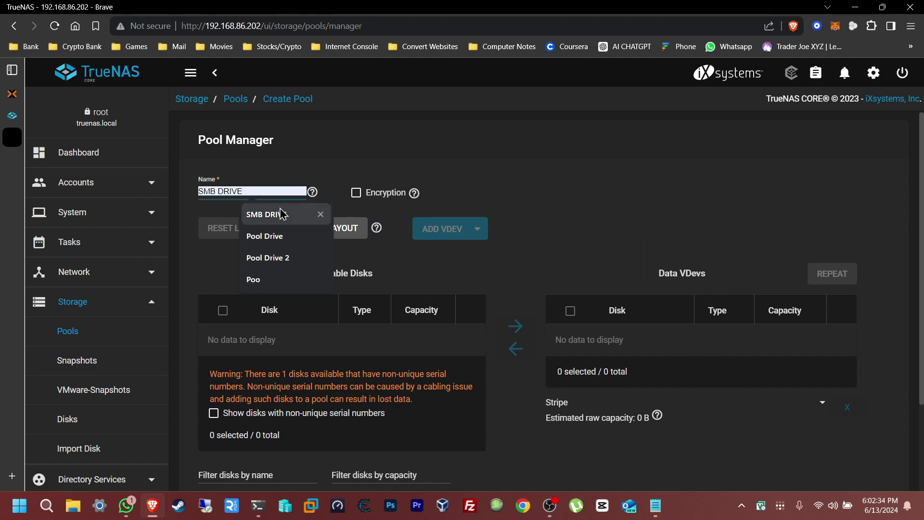
click(283, 214)
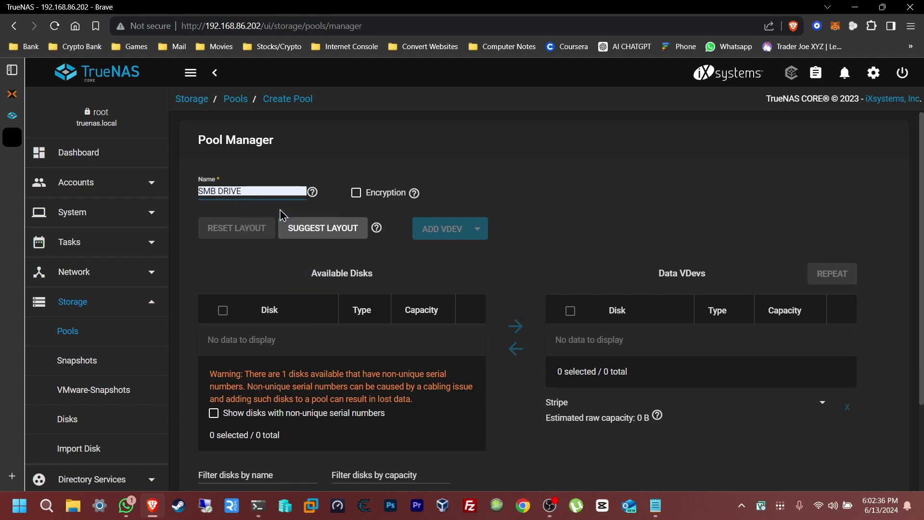
scroll(243, 268, down, 2)
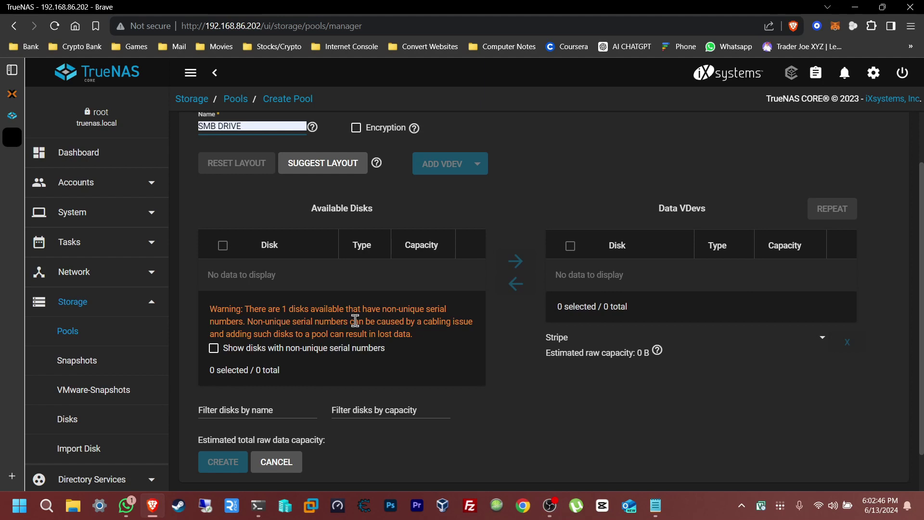
- Show disks with non-unique serials and move da1 into the data vdev
click(214, 349)
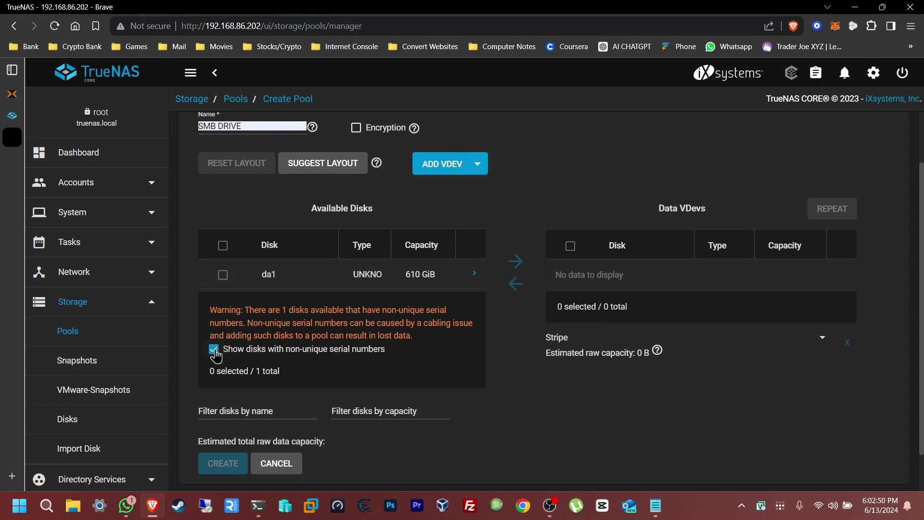
click(223, 275)
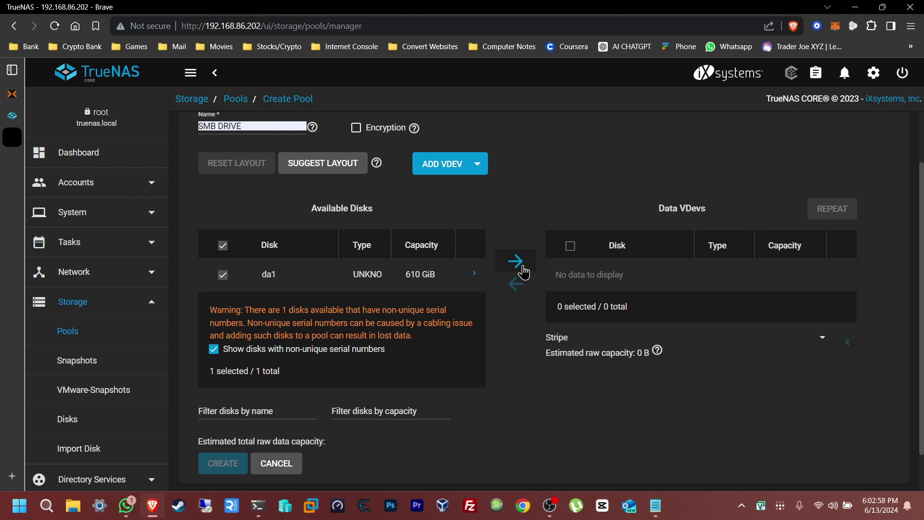
click(515, 262)
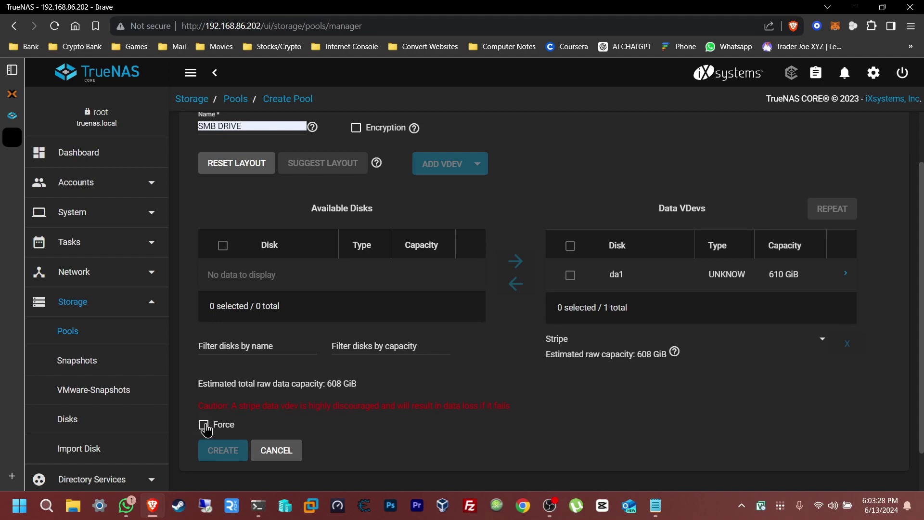
- Force the single-disk stripe layout, accept its caution, and confirm the disk will be erased
click(203, 425)
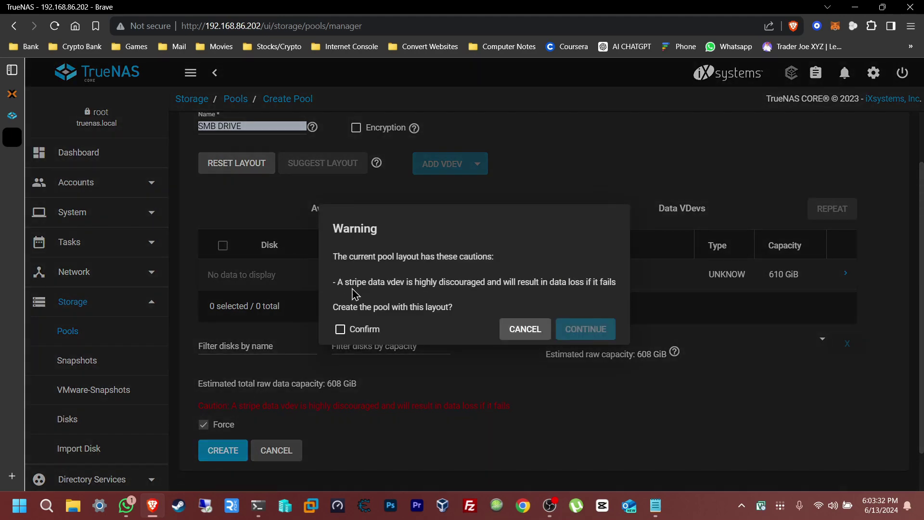
click(359, 329)
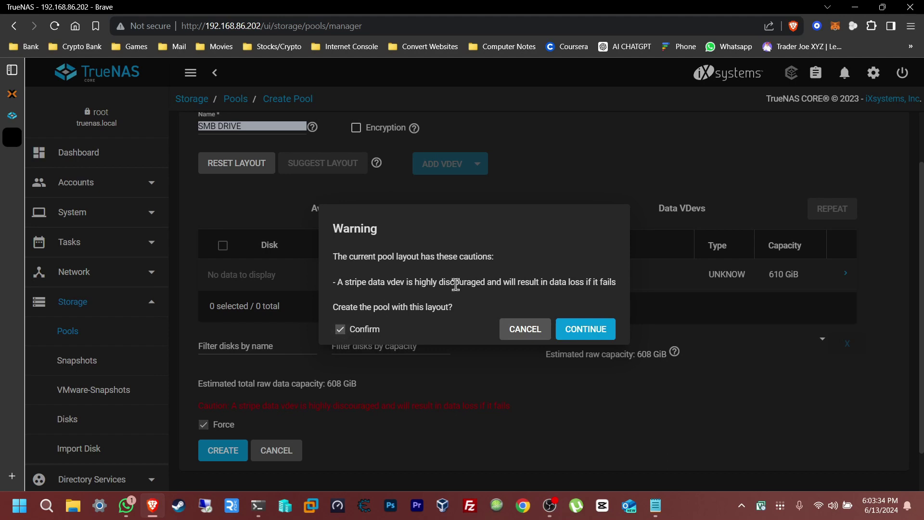
click(587, 332)
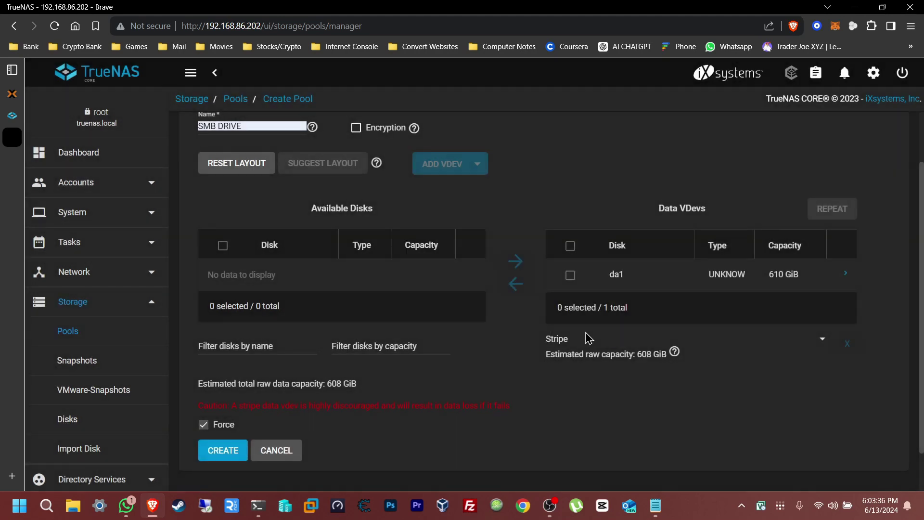
click(223, 450)
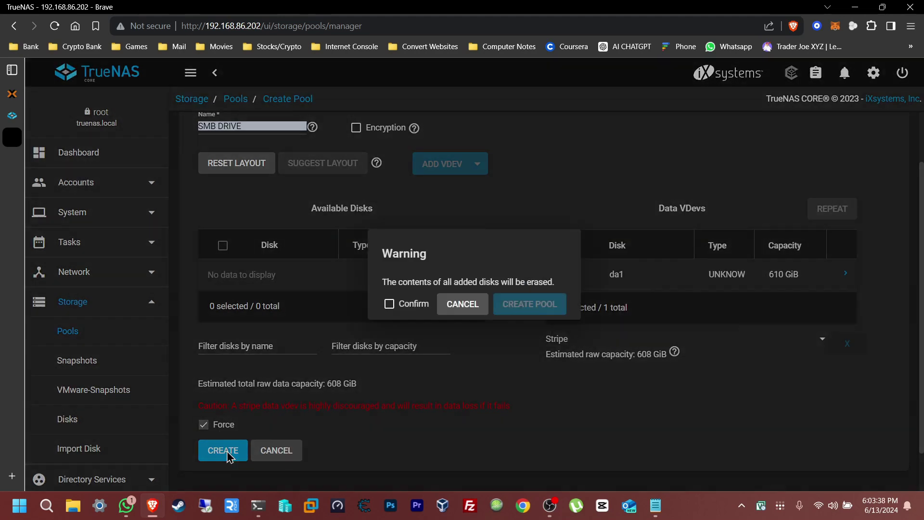
click(410, 306)
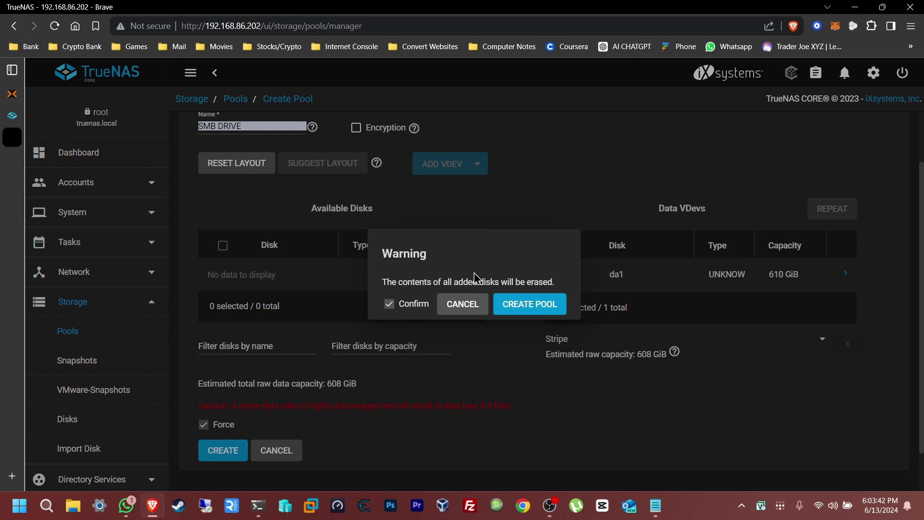
- Create the SMB DRIVE pool, then go to Sharing > Windows Shares (SMB)
click(525, 308)
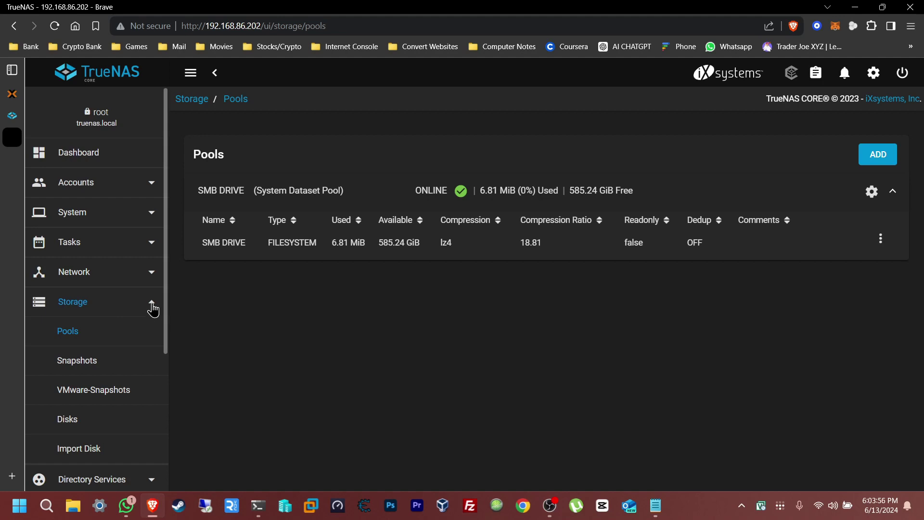
click(152, 308)
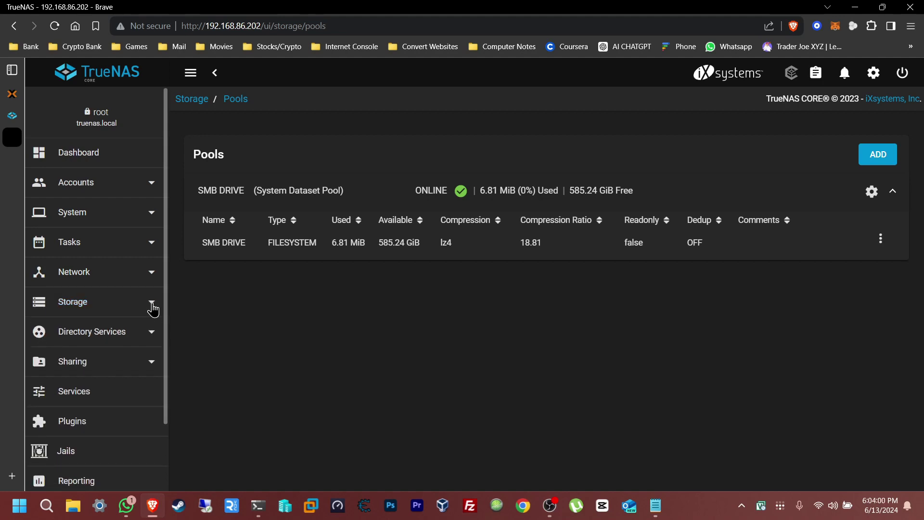
click(151, 367)
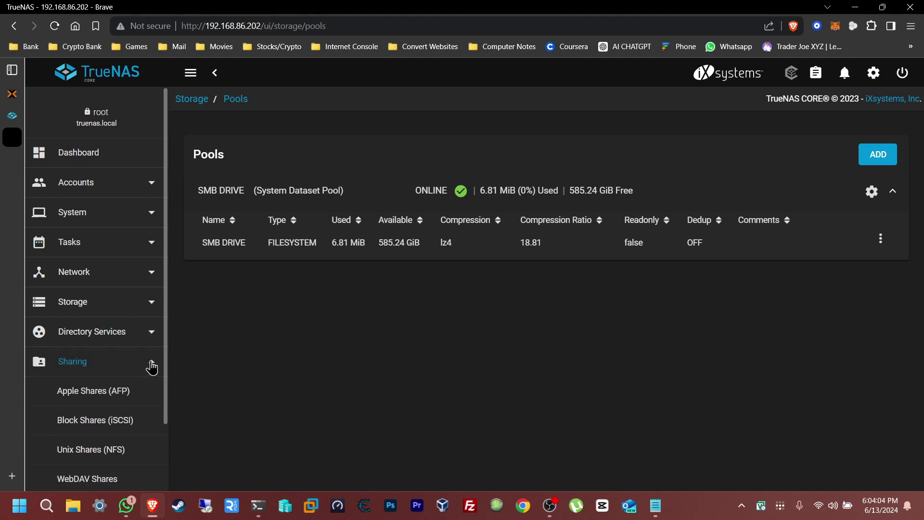
scroll(100, 390, down, 5)
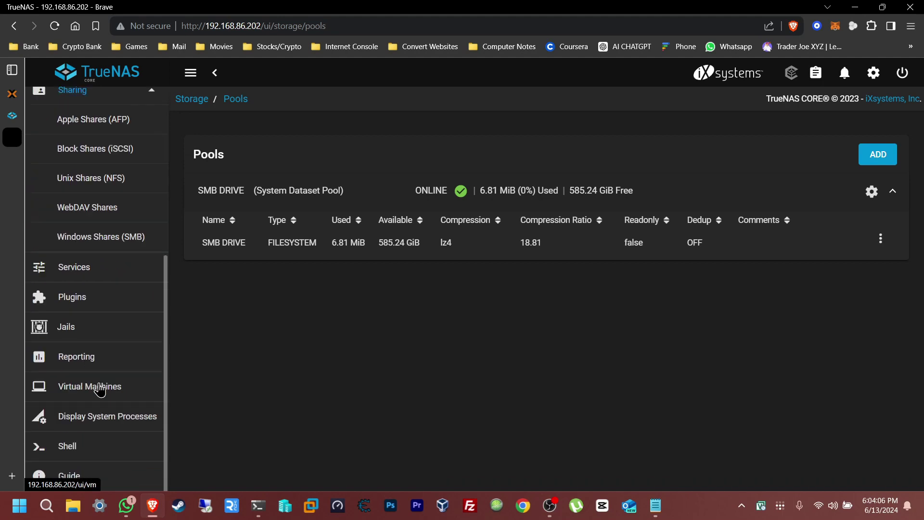
click(122, 248)
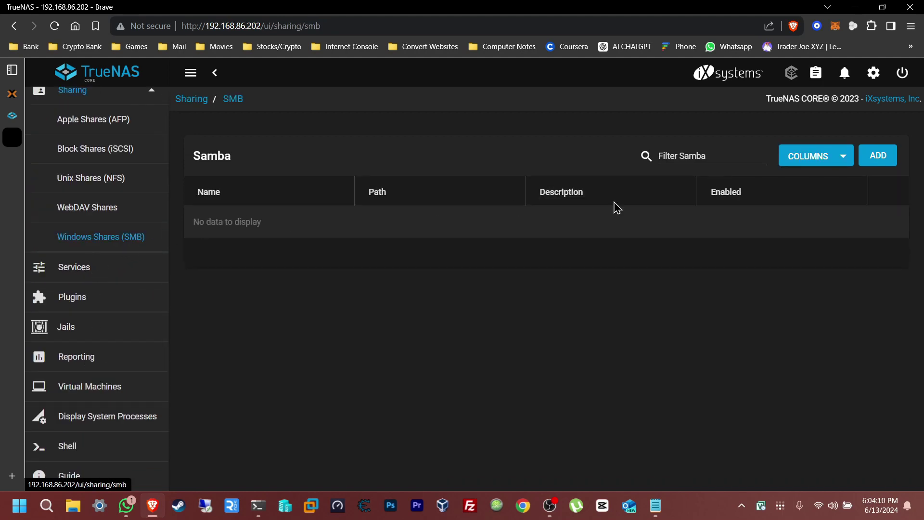
- Add an SMB share at /mnt/SMB DRIVE with purpose No presets, and enable the SMB service
click(884, 165)
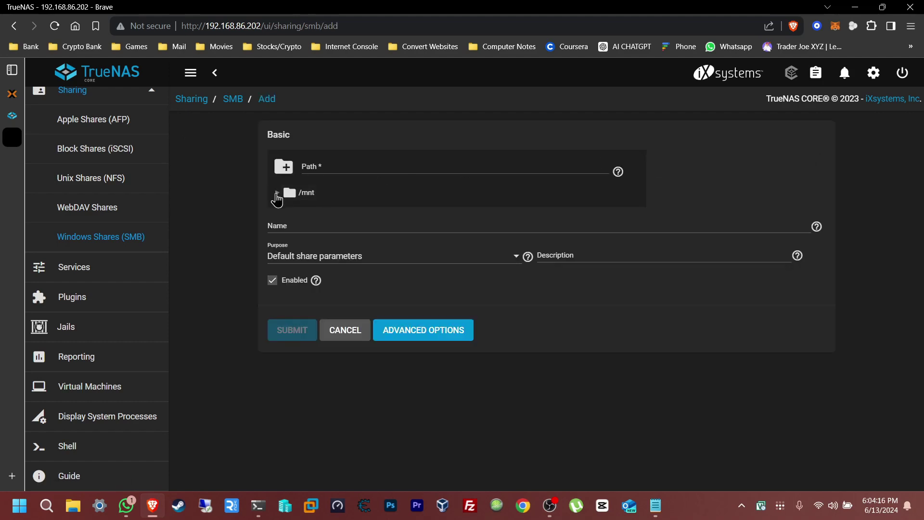
click(277, 194)
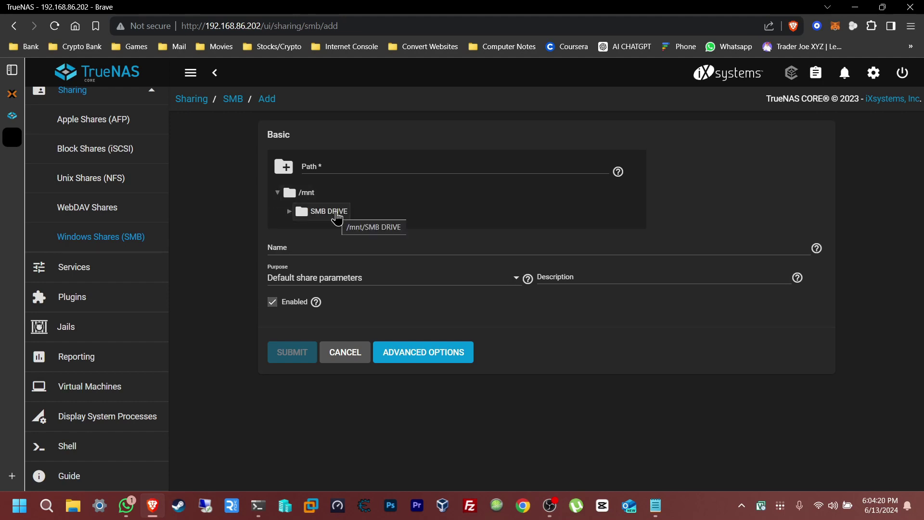
click(337, 213)
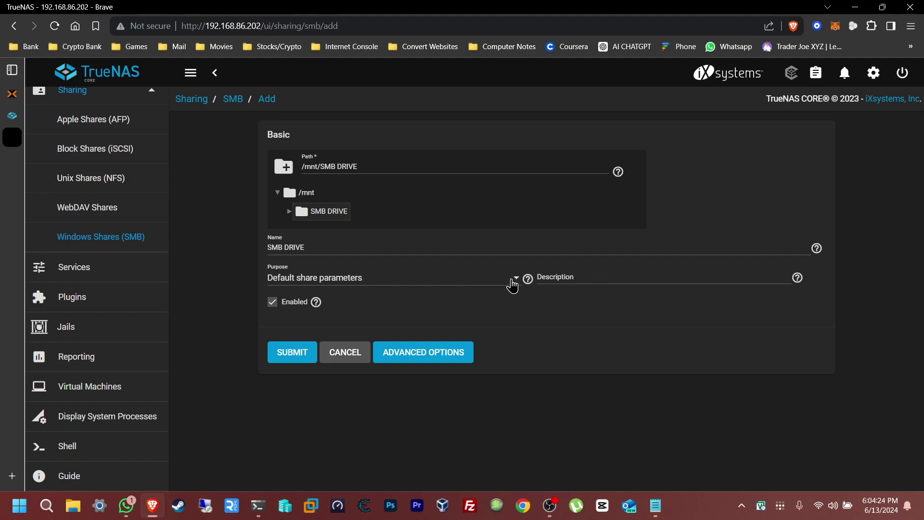
click(513, 285)
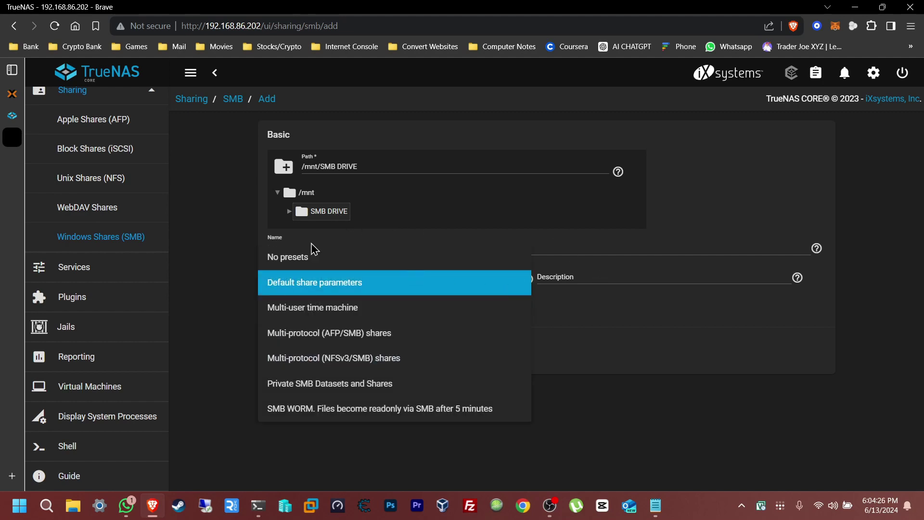
click(304, 266)
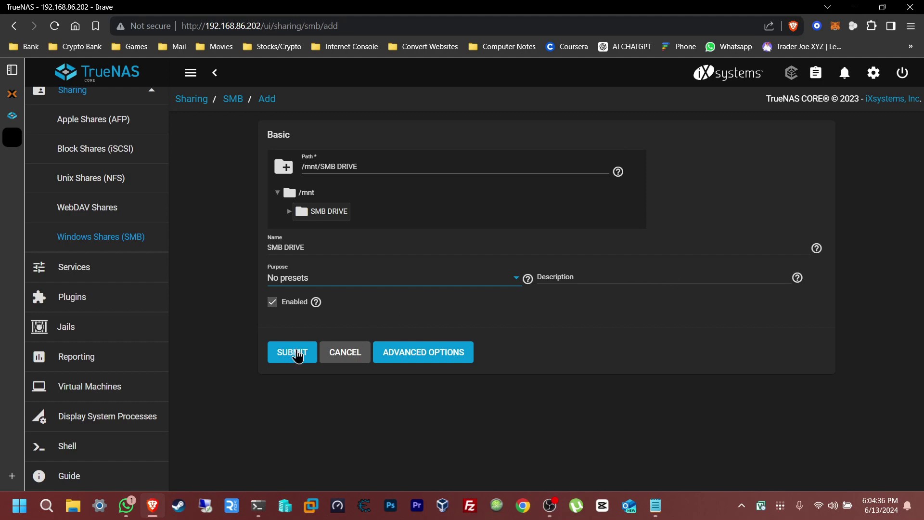
click(297, 355)
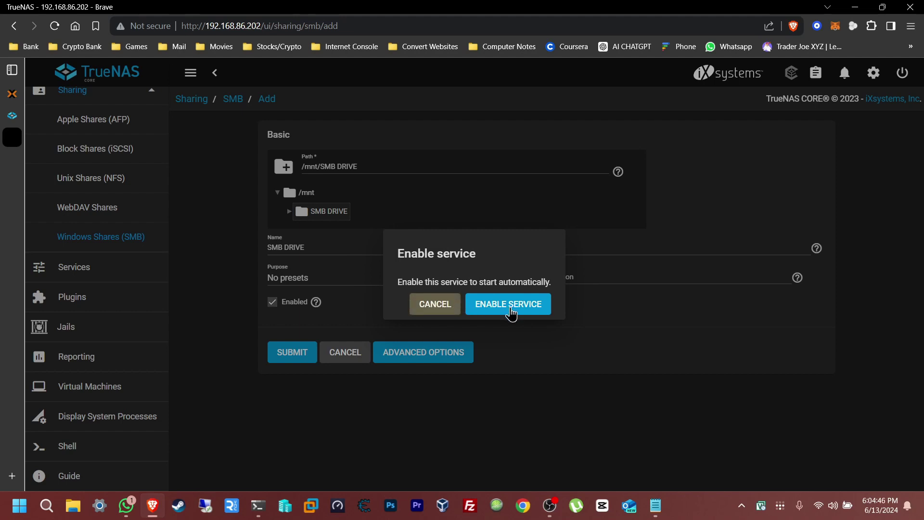
click(509, 308)
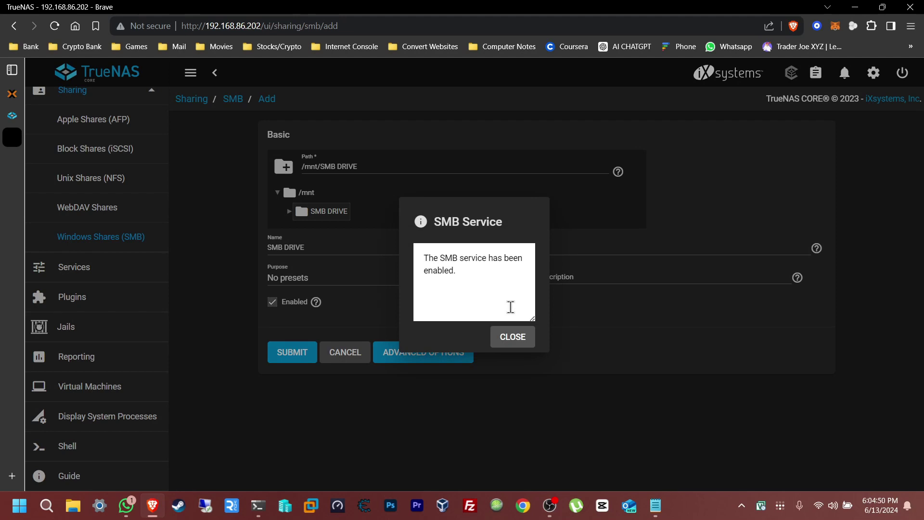
click(514, 337)
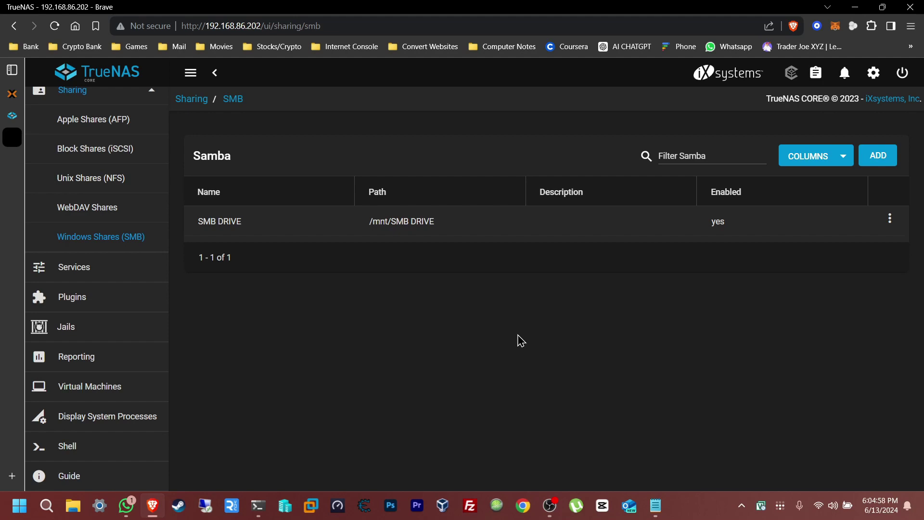
- Check the Services table for SMB running and set to start automatically
click(41, 270)
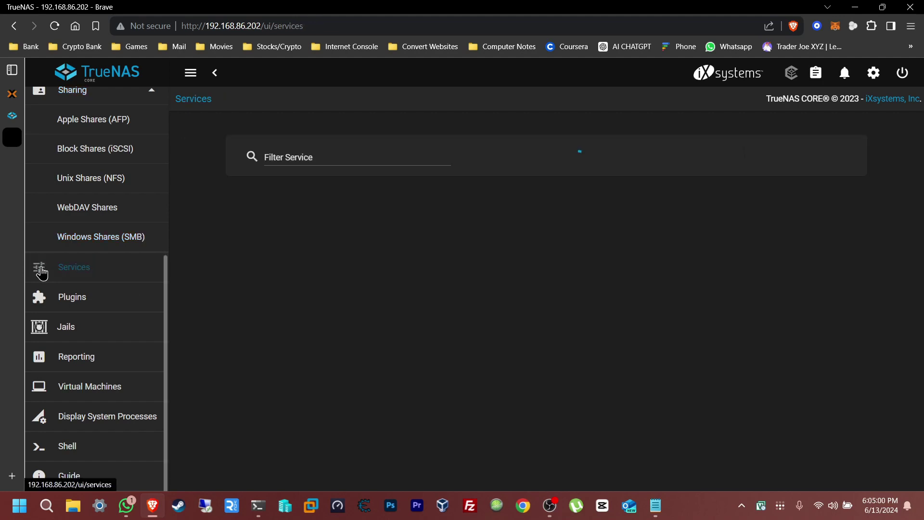
scroll(332, 362, down, 2)
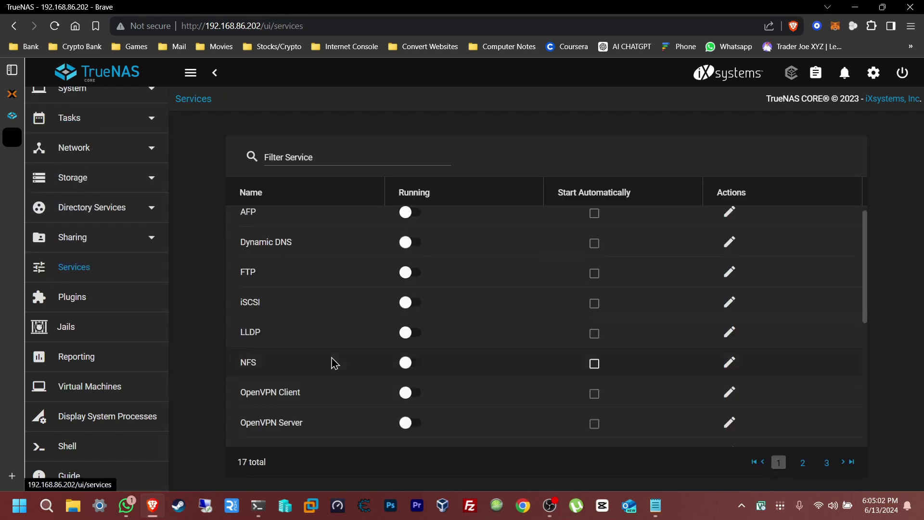
scroll(332, 362, down, 3)
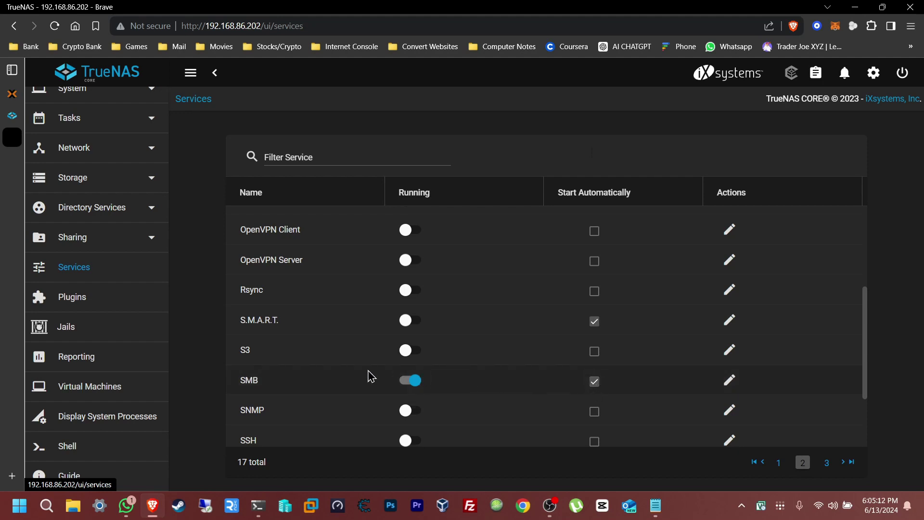
scroll(368, 375, down, 2)
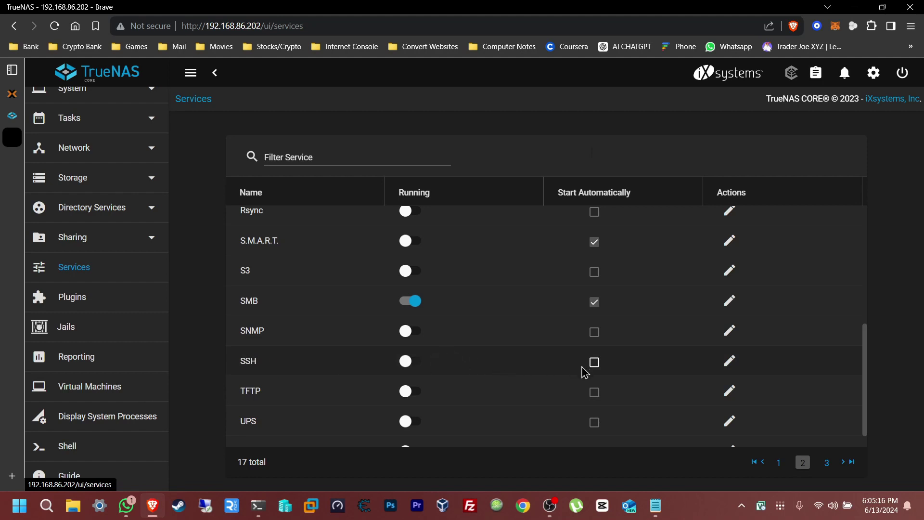
scroll(579, 373, up, 5)
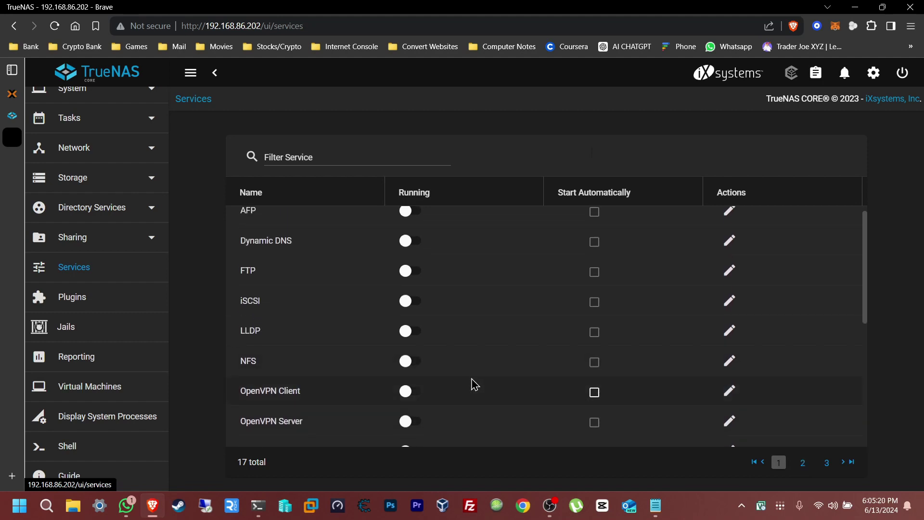
mouse_move(168, 218)
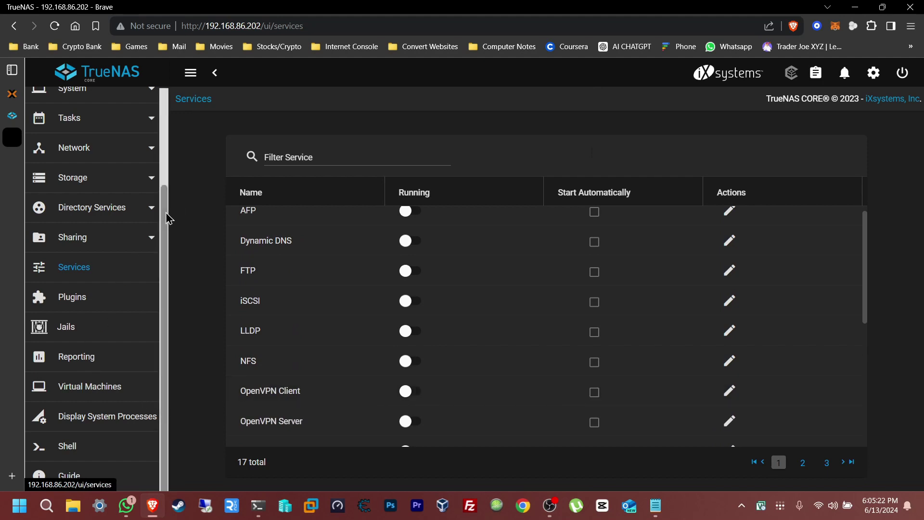
scroll(168, 218, up, 3)
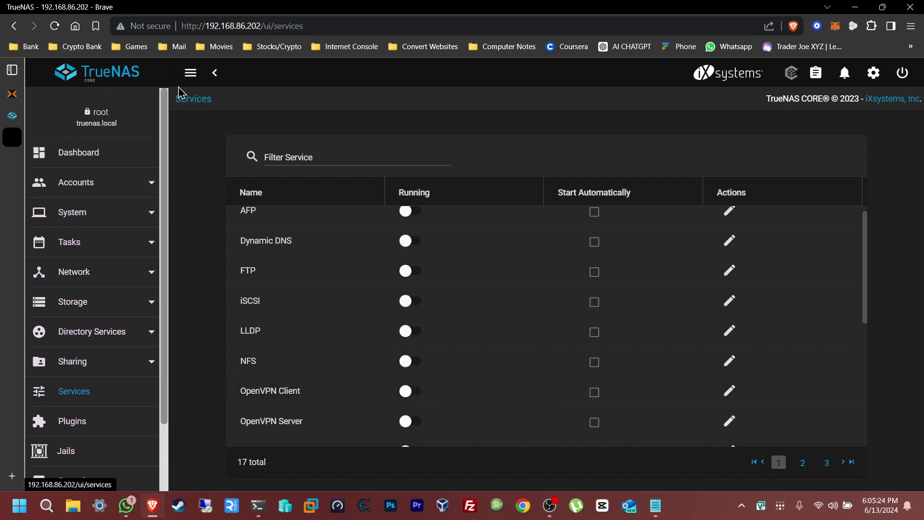
click(153, 189)
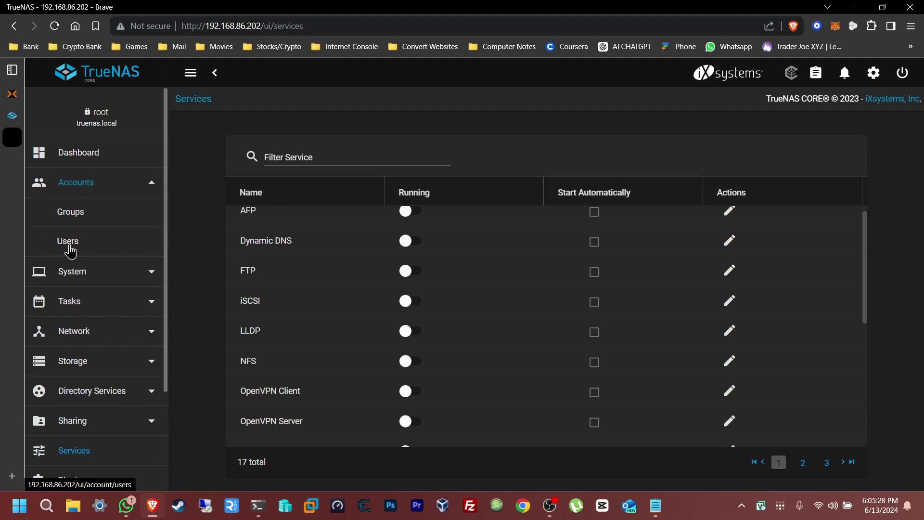
- Start a new user under Accounts > Users and enter the user's full name
click(70, 246)
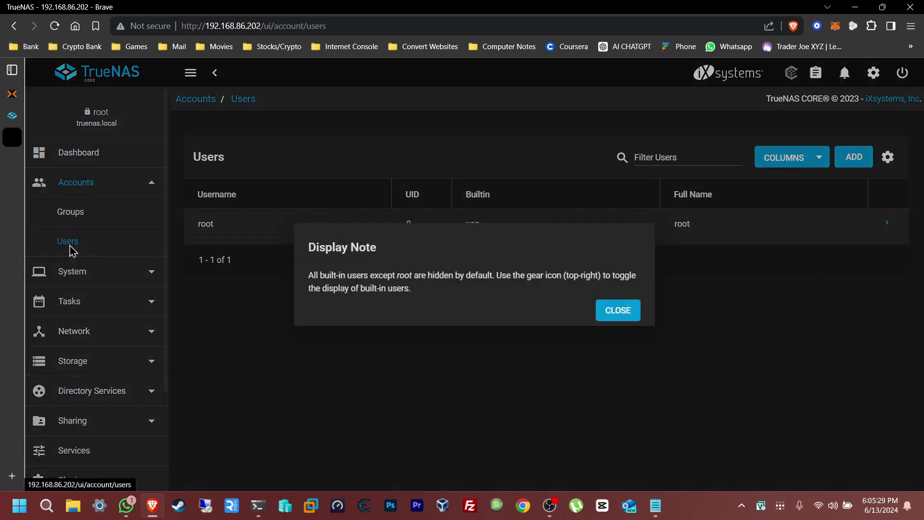
click(613, 312)
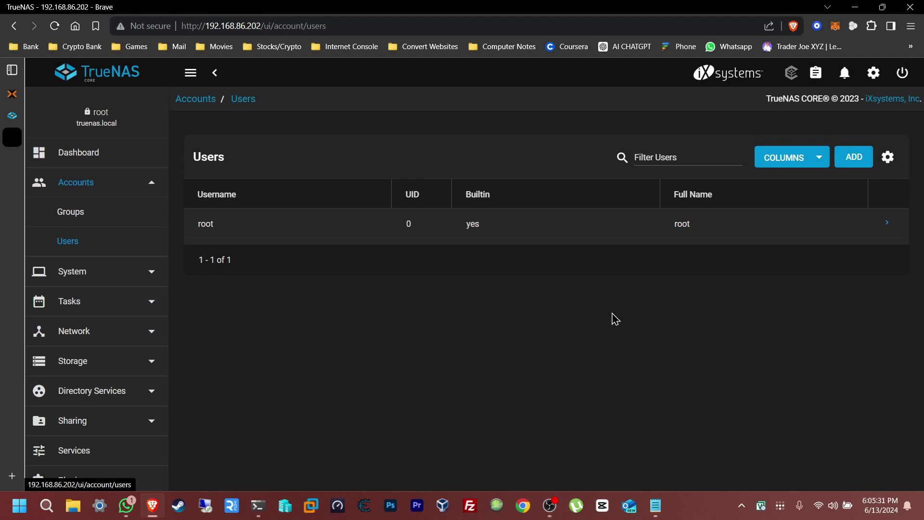
click(855, 159)
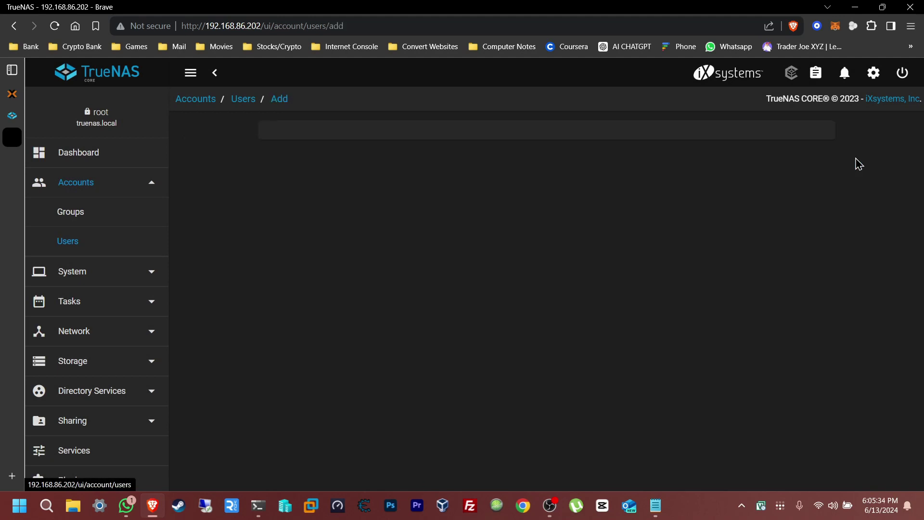
click(550, 160)
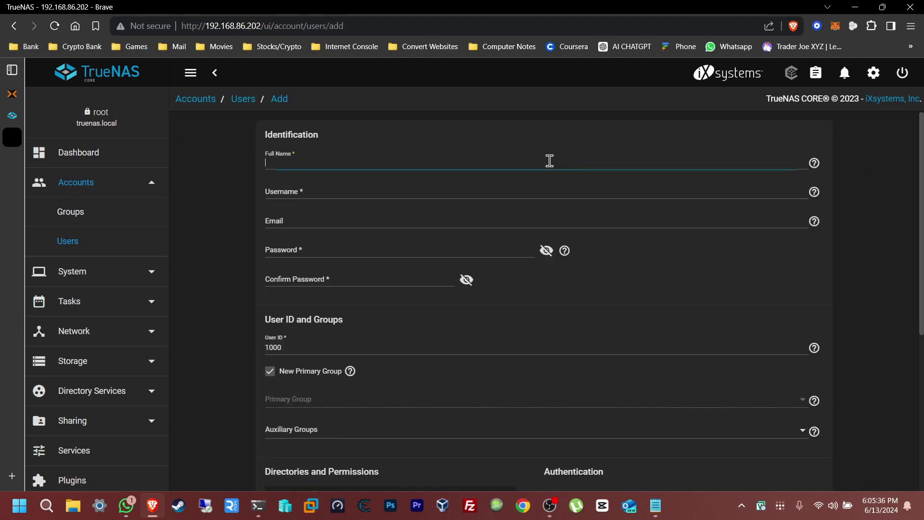
text(jeffrey)
key(Tab)
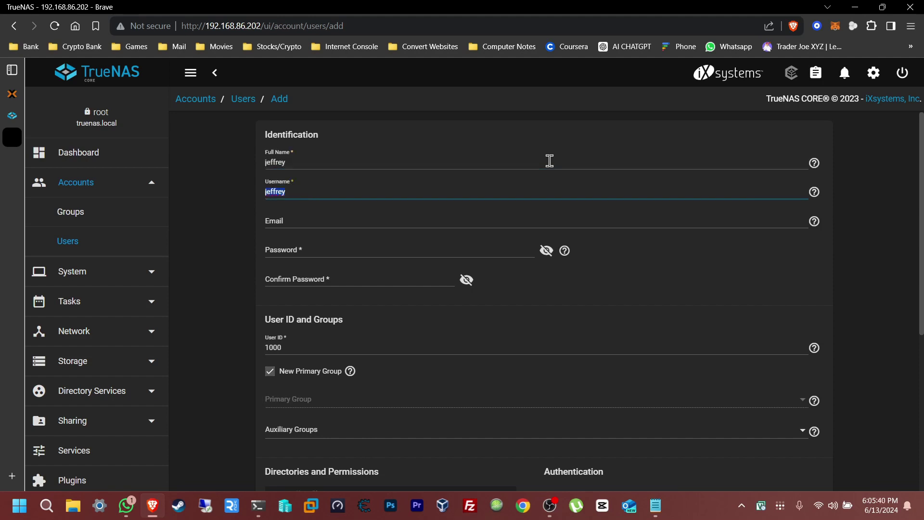
key(Tab)
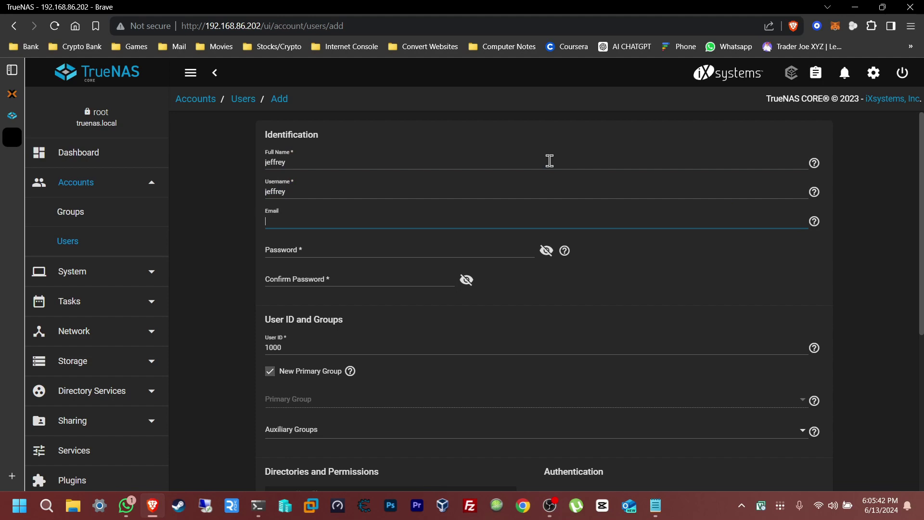
key(Tab)
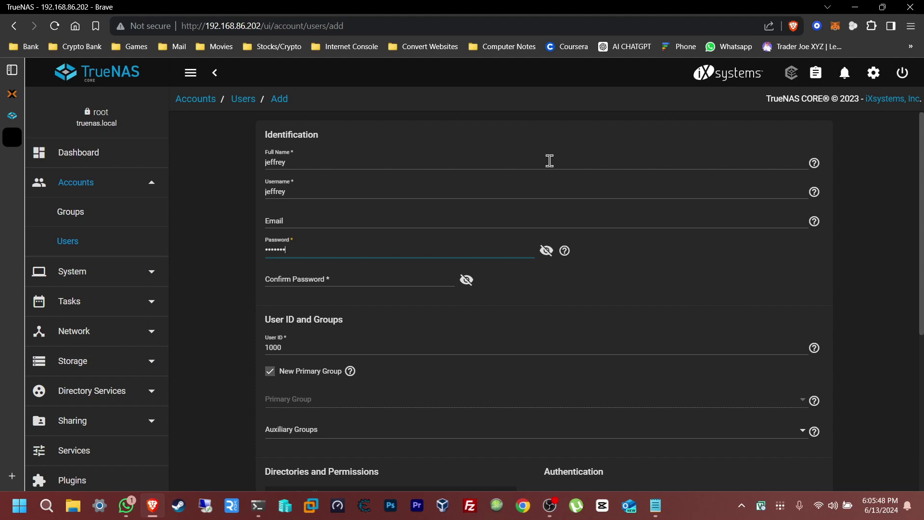
- Retype the account password in Confirm Password so both passwords match
click(364, 280)
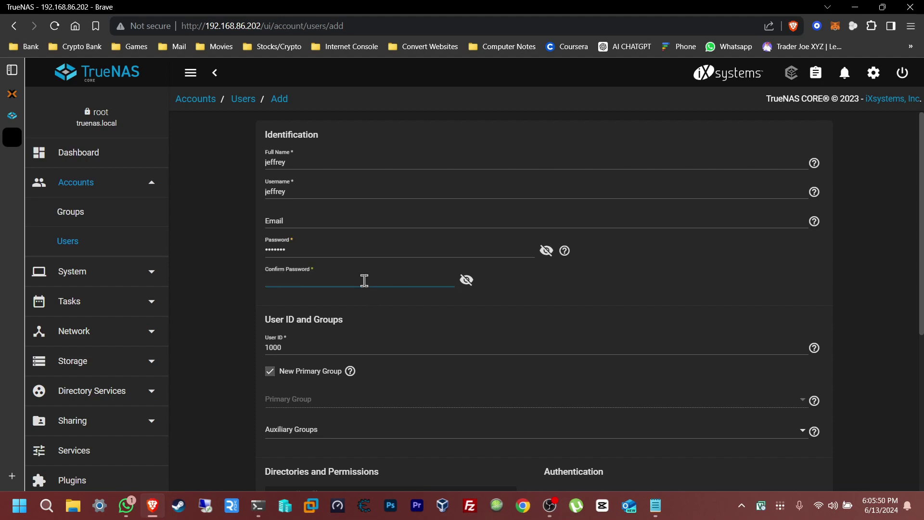
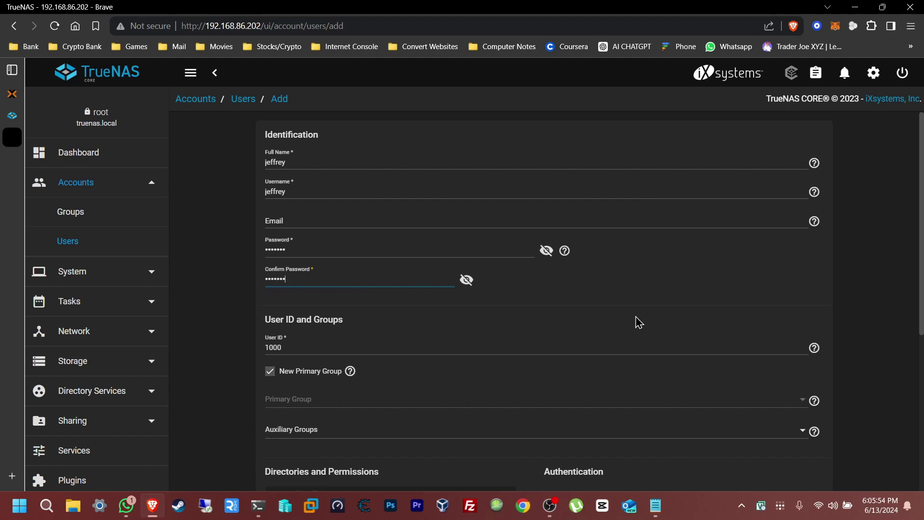
scroll(840, 316, down, 2)
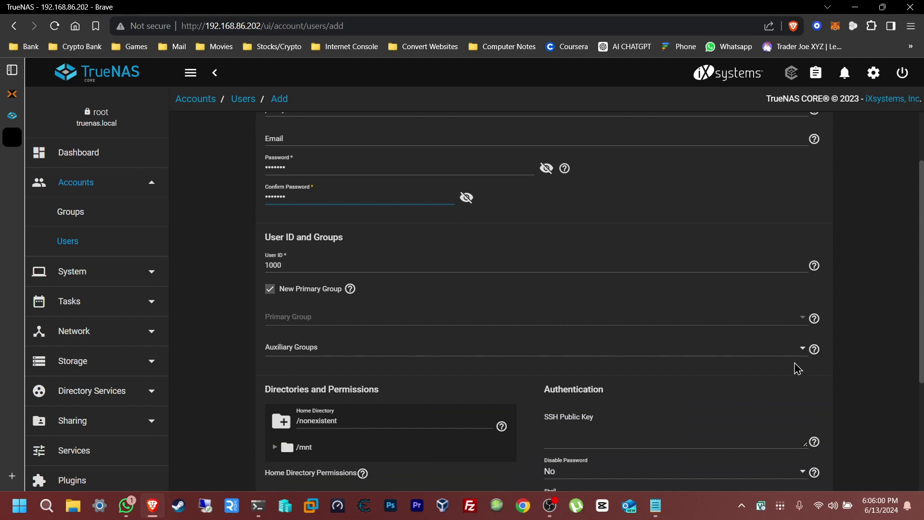
- Add the user to builtin_administrators and set the home directory to /mnt/SMB DRIVE
click(800, 355)
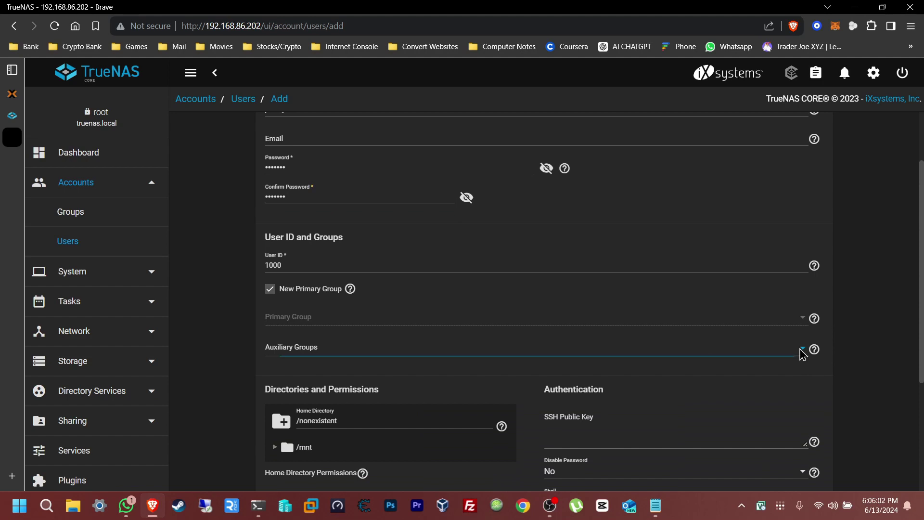
scroll(628, 250, down, 10)
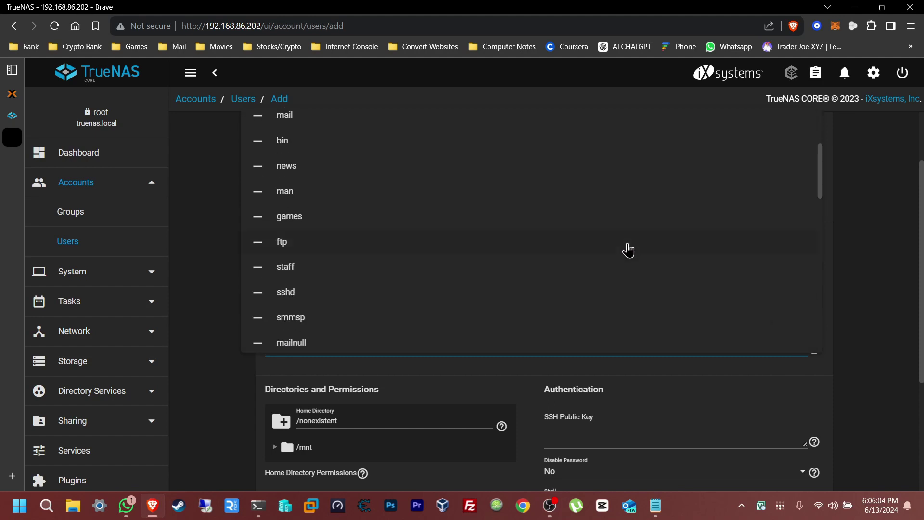
scroll(628, 250, down, 5)
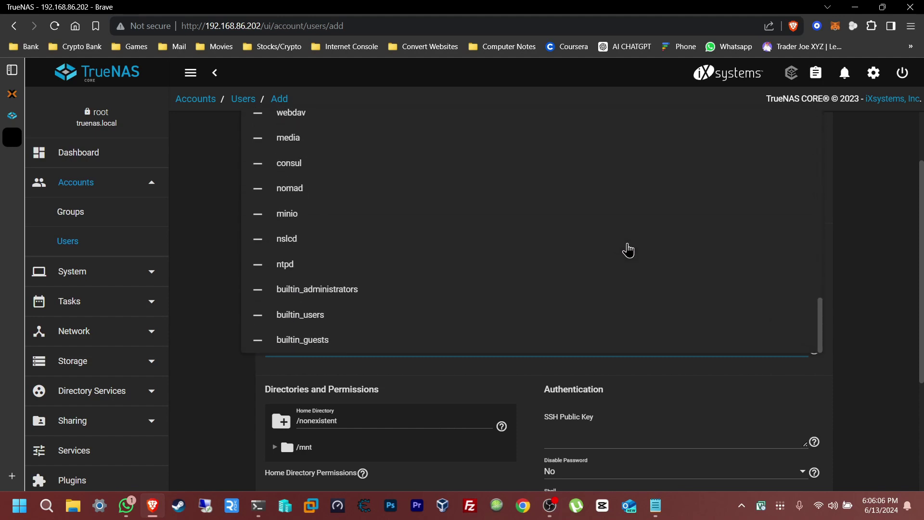
click(344, 291)
click(847, 283)
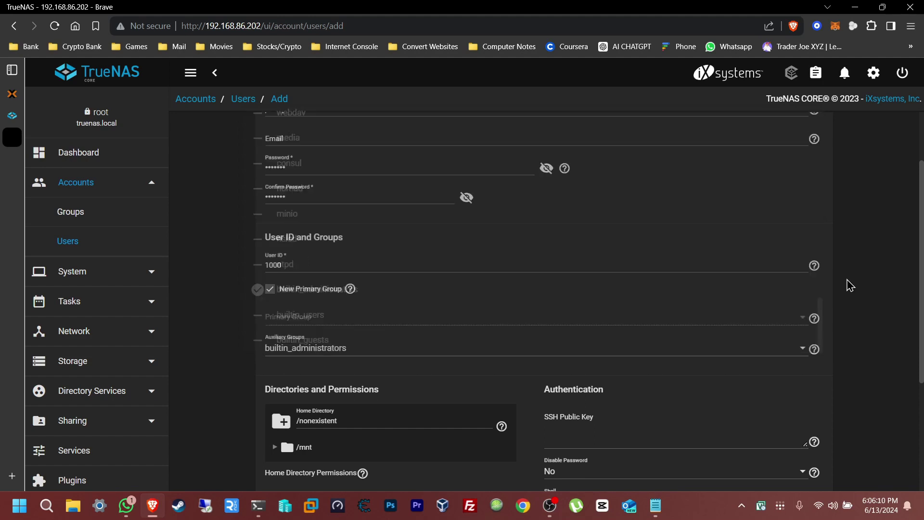
scroll(849, 286, down, 3)
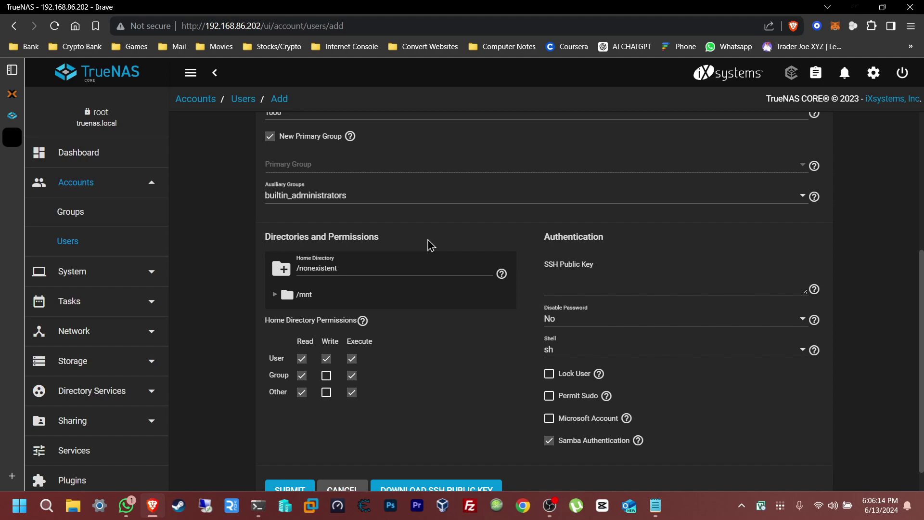
click(275, 295)
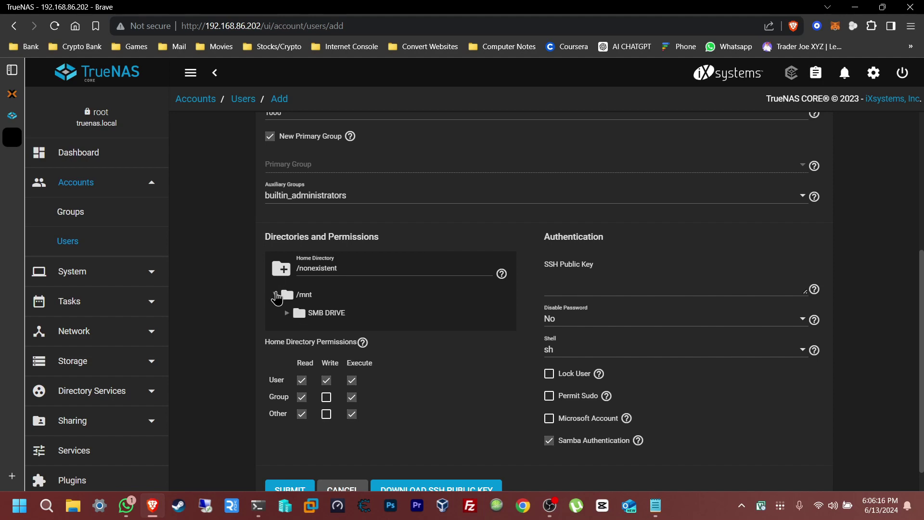
click(327, 313)
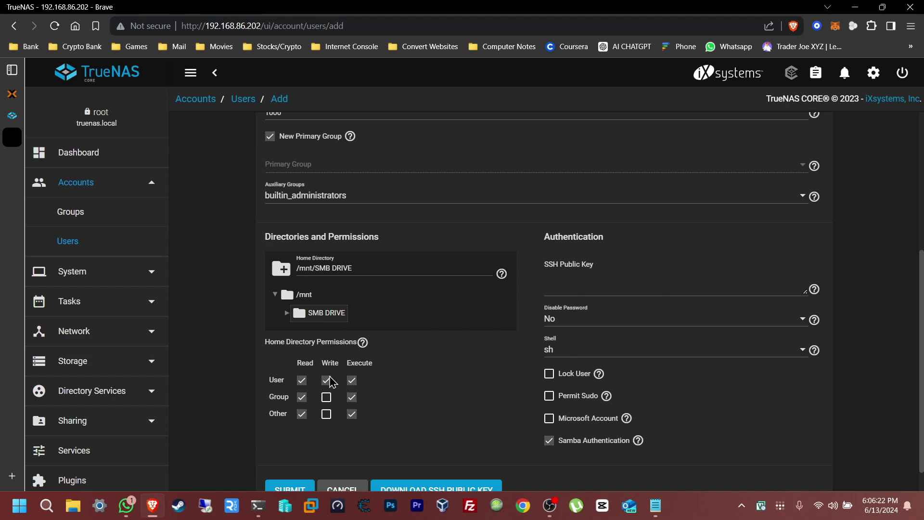
- Grant group and other write permission, permit sudo, and submit the new user
click(327, 397)
click(326, 414)
scroll(417, 416, down, 1)
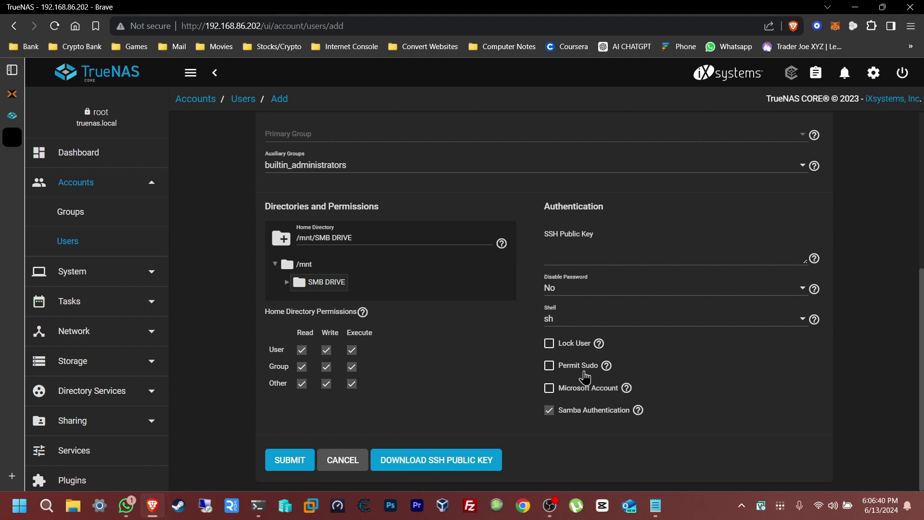
click(552, 372)
click(285, 466)
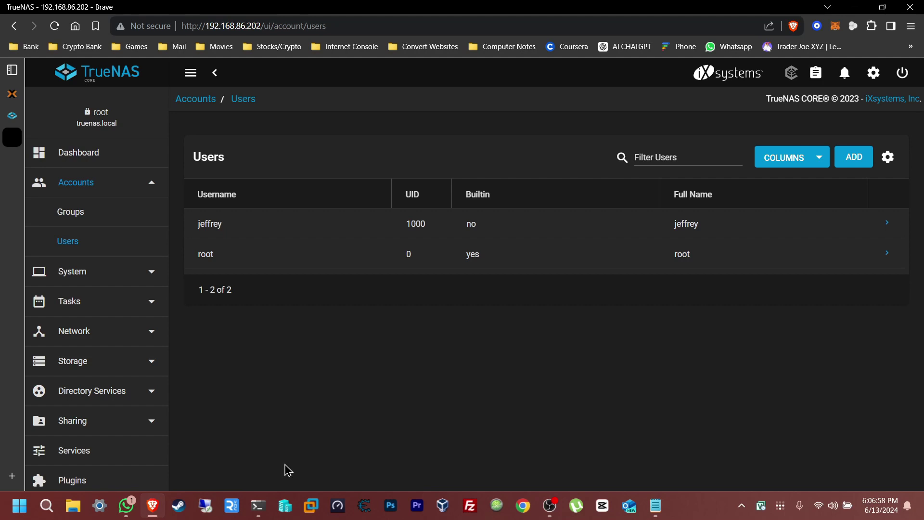
click(80, 509)
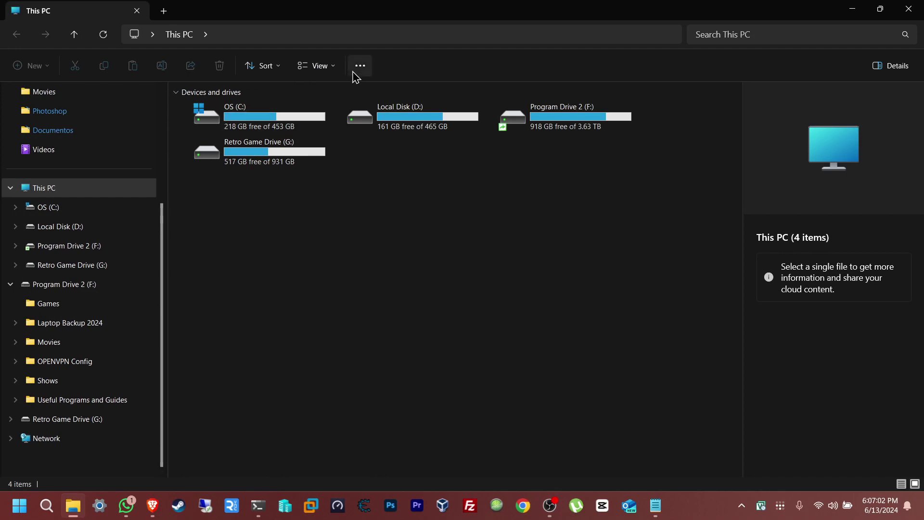
- Shrink File Explorer over the browser and enter \\192.168.86.202 as the location
drag(433, 14, 591, 127)
click(589, 144)
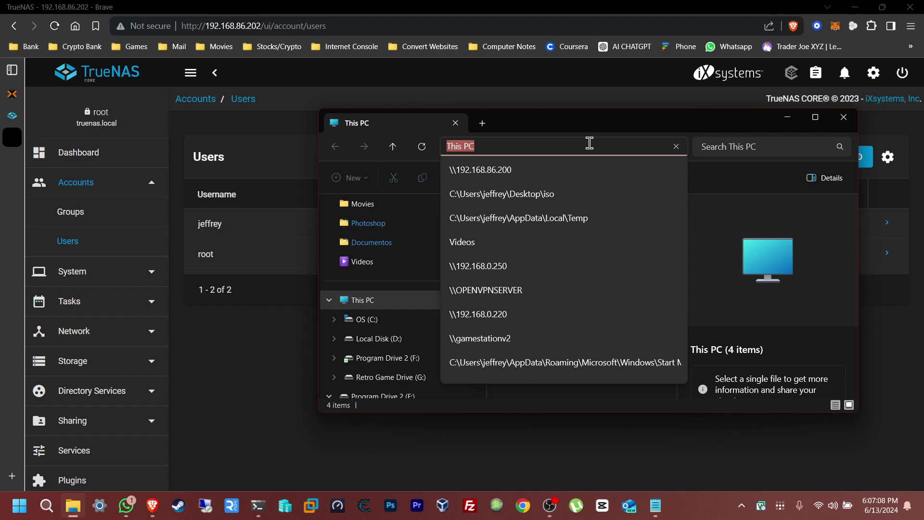
text(\\)
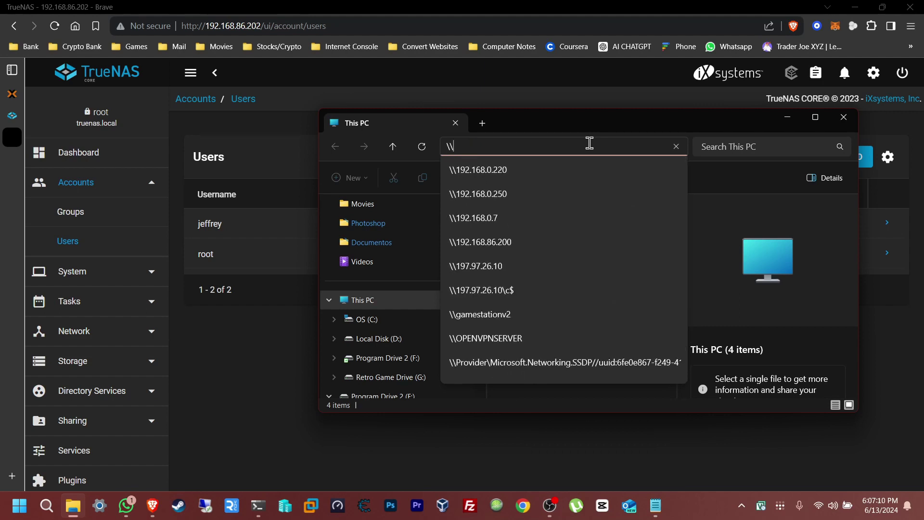
text(192)
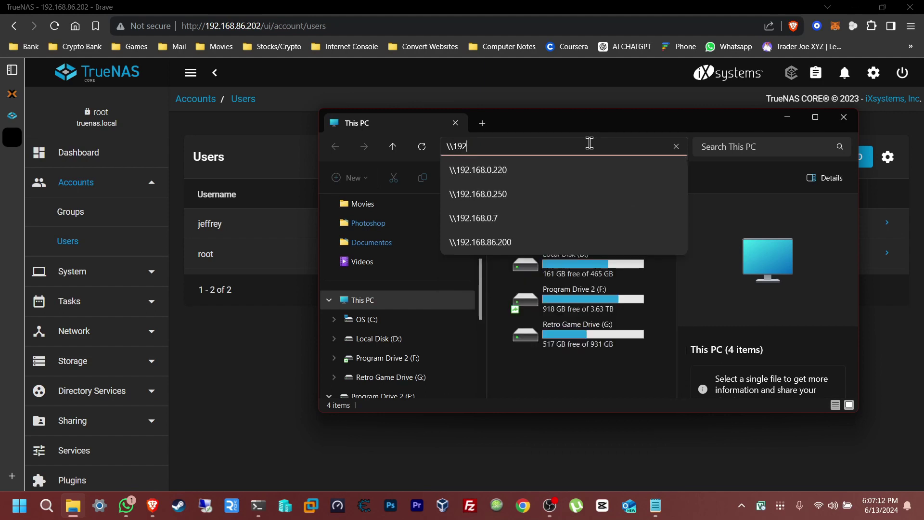
text(.168)
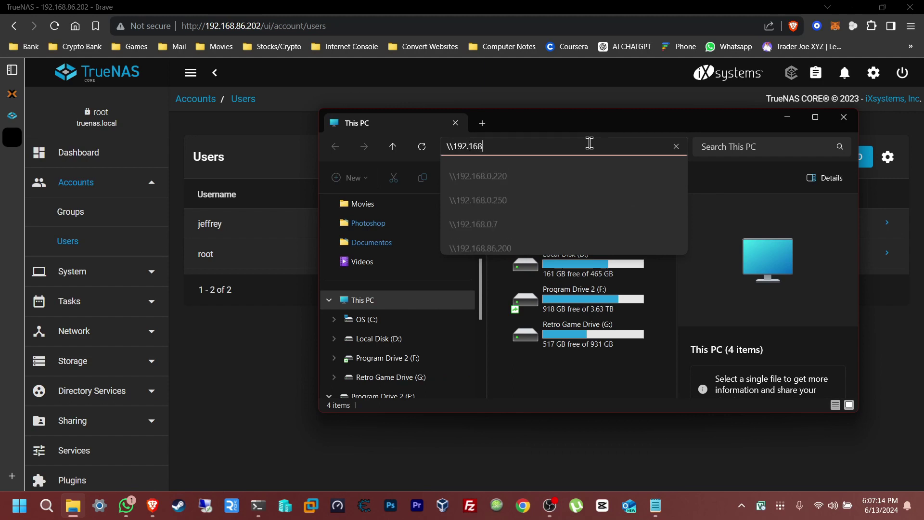
text(.86.)
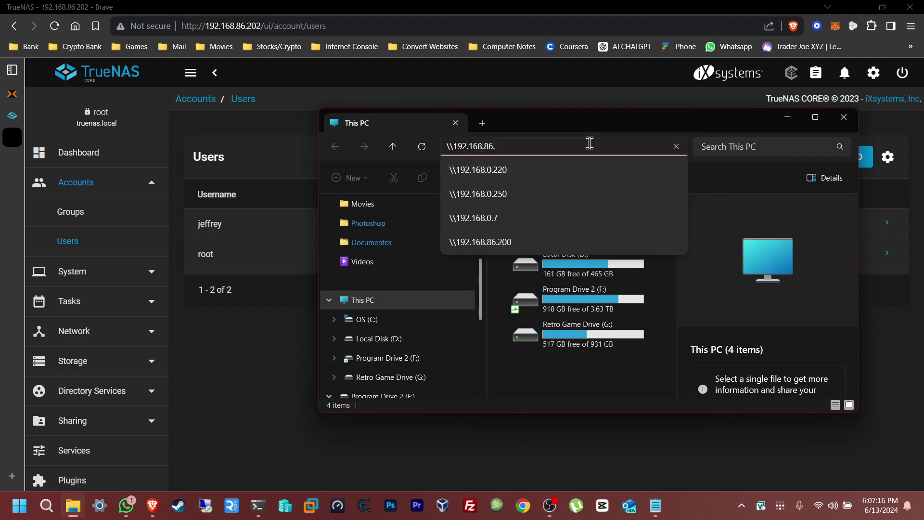
text(202)
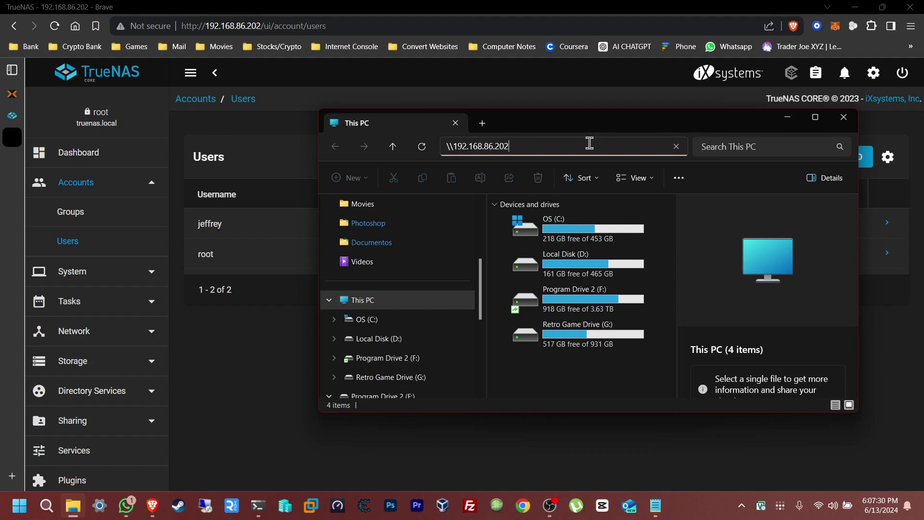
- Go to \\192.168.86.202, open the smb drive share and the user's home folder, then return to smb drive
key(Return)
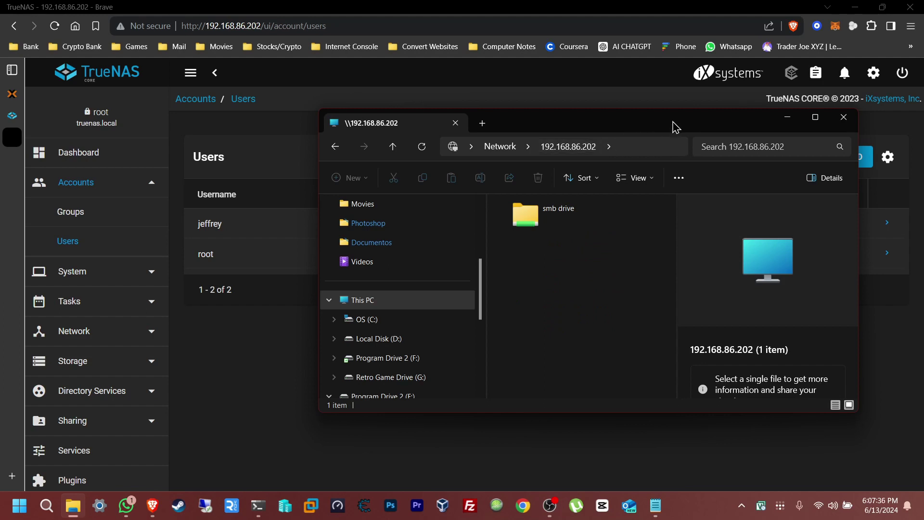
drag(676, 128, 626, 131)
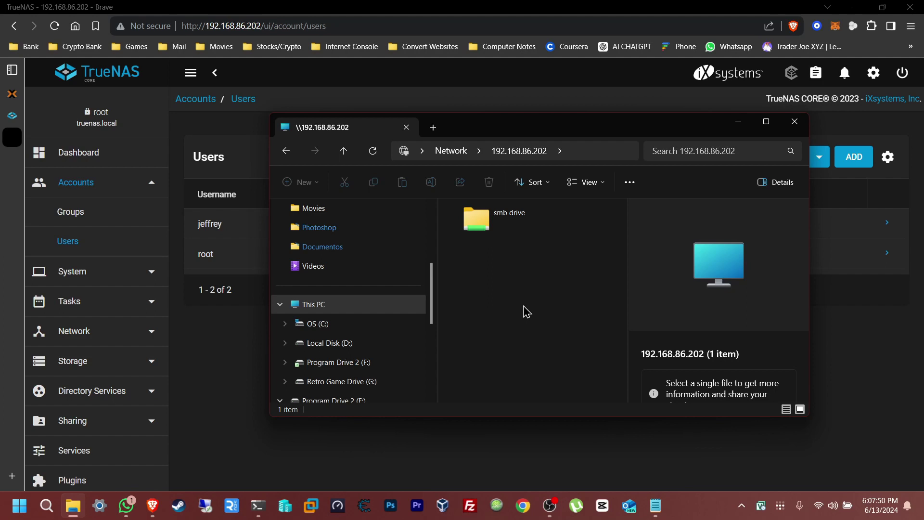
double_click(512, 220)
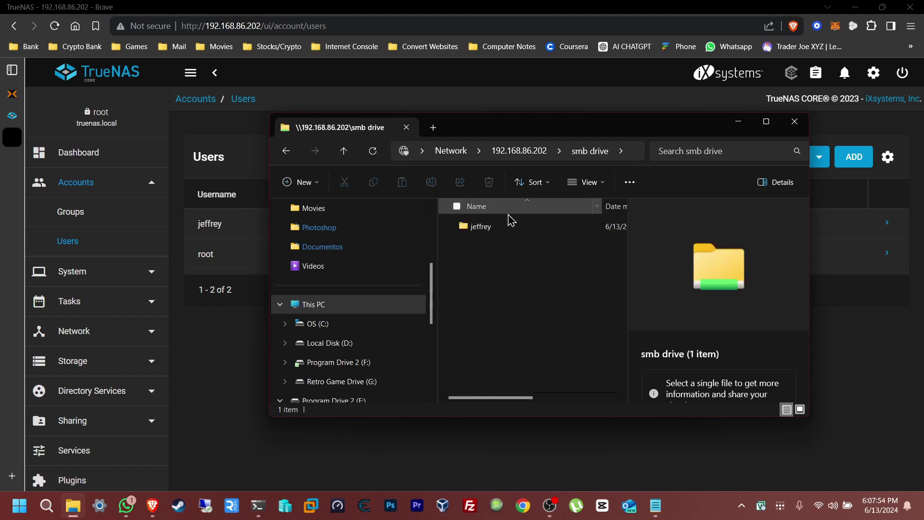
double_click(492, 231)
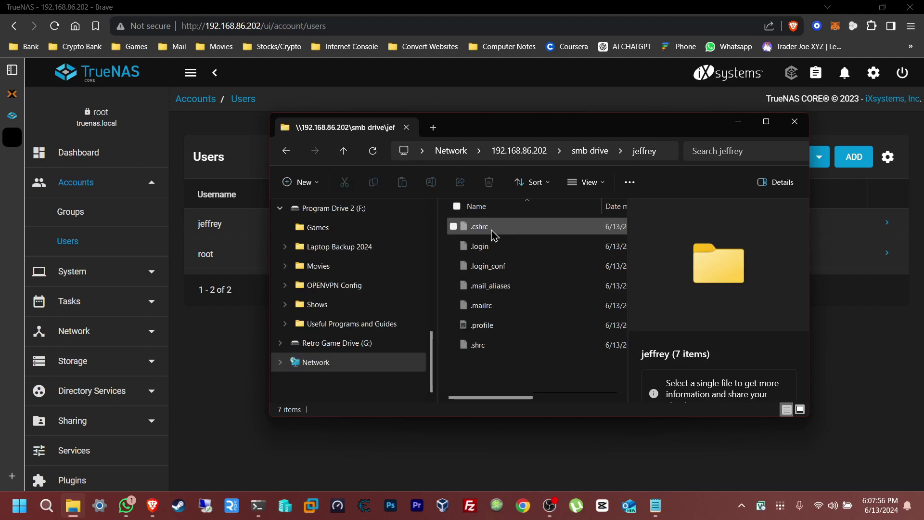
click(286, 150)
click(492, 328)
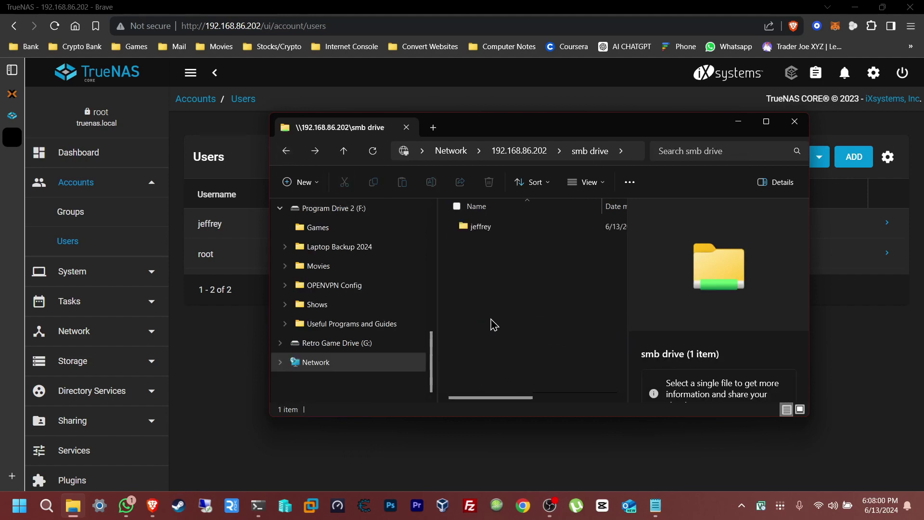
- Try creating a new folder directly in smb drive and dismiss the Access Denied warning
right_click(492, 328)
mouse_move(567, 248)
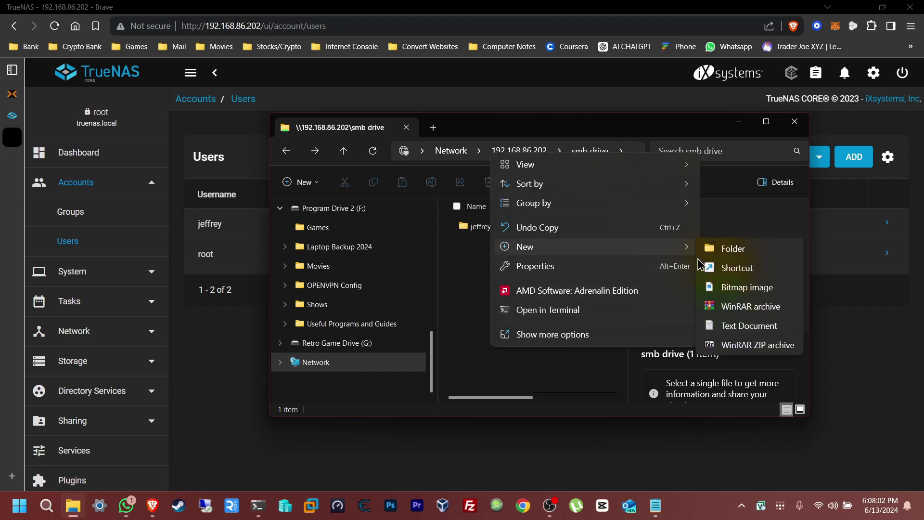
click(724, 248)
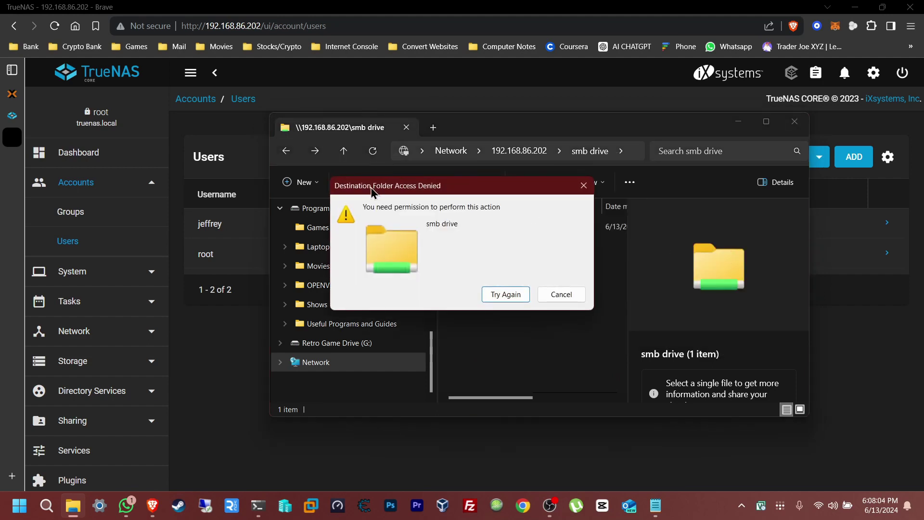
click(559, 294)
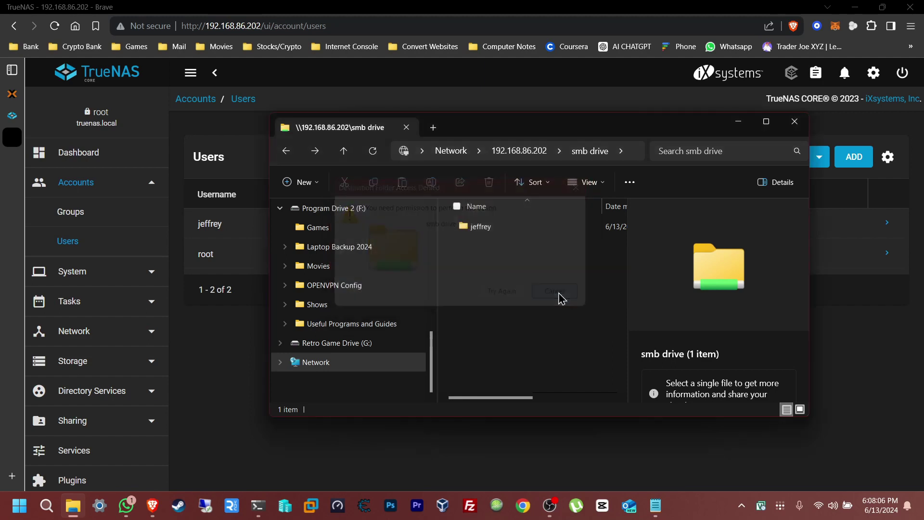
- Create a new folder named movies inside the user's home folder on the share
double_click(515, 229)
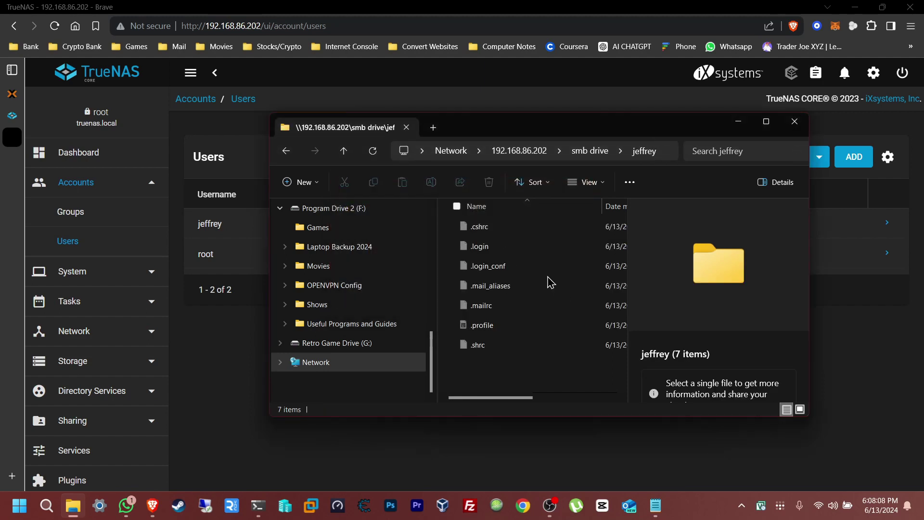
right_click(490, 368)
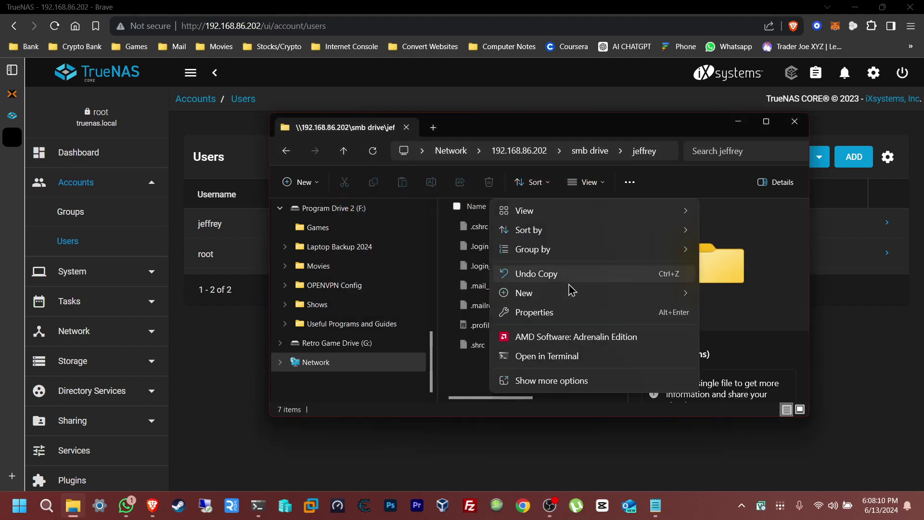
mouse_move(568, 291)
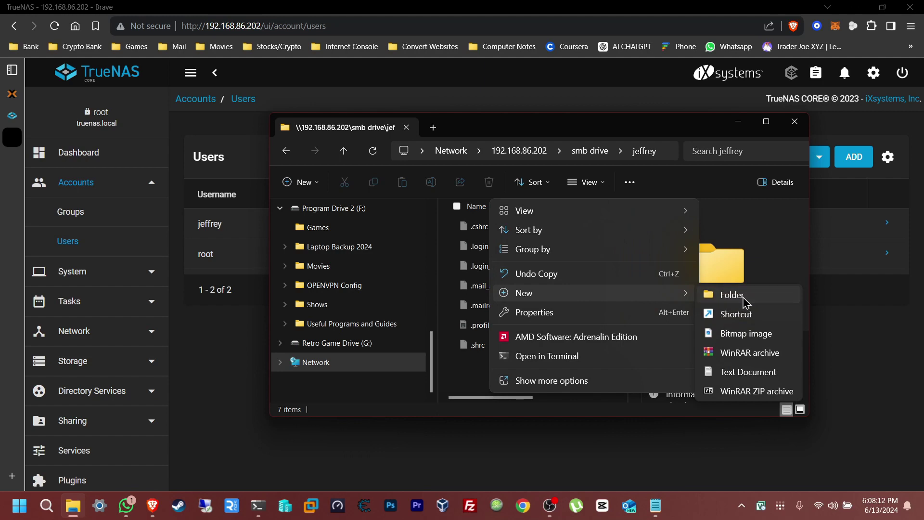
click(744, 297)
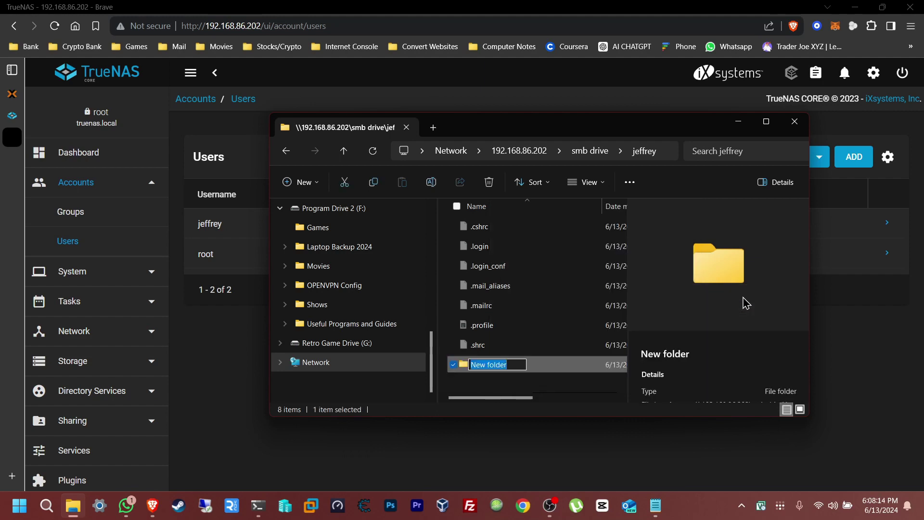
text(SMB)
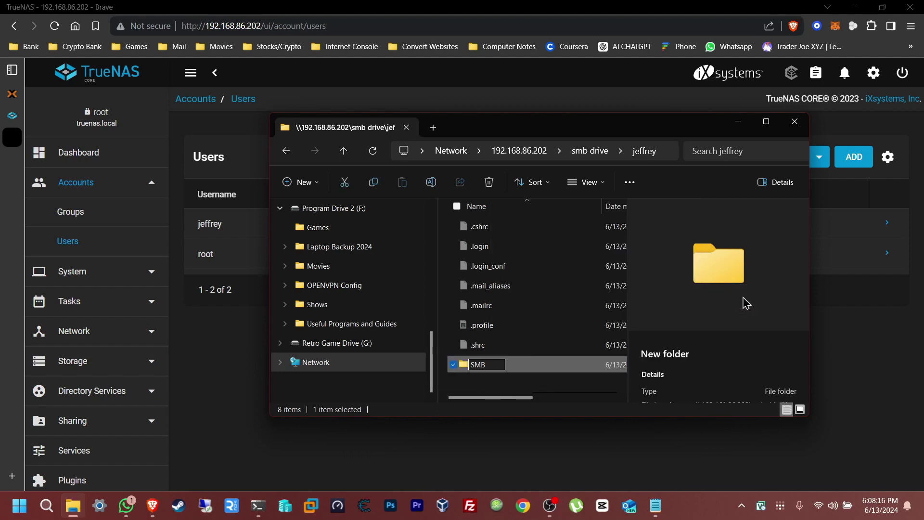
key(BackSpace)
key(BackSpace)
key(BackSpace)
text(movies)
key(Return)
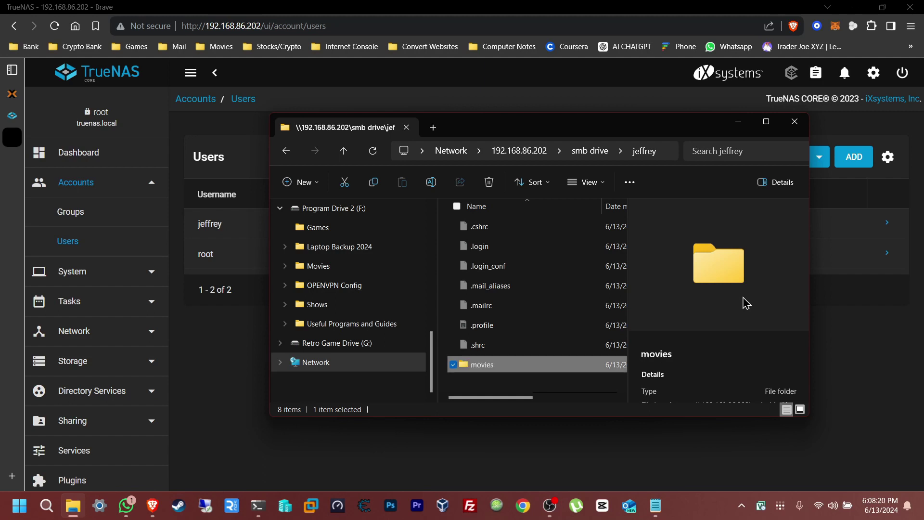
mouse_move(494, 342)
mouse_down()
mouse_move(516, 326)
mouse_move(501, 344)
mouse_up()
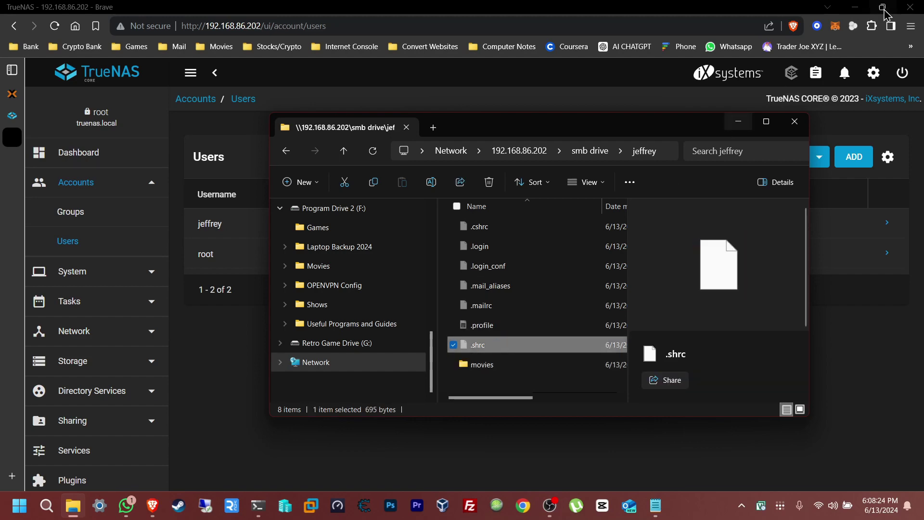
- Minimize Brave, OBS and PowerShell to uncover the desktop icons
click(866, 8)
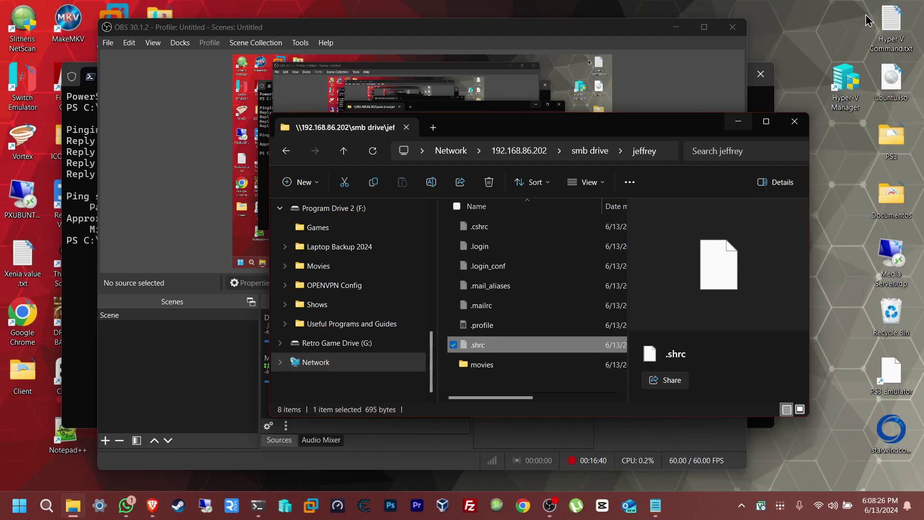
click(676, 27)
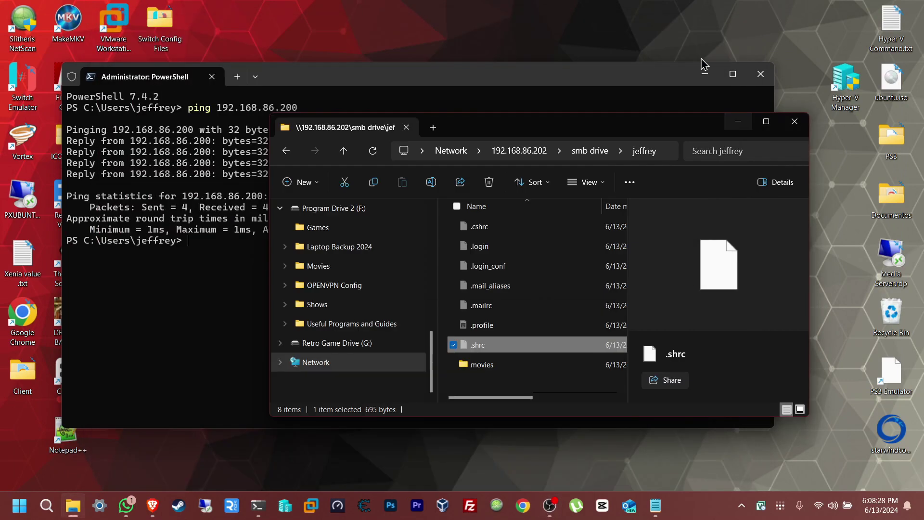
click(707, 83)
click(705, 79)
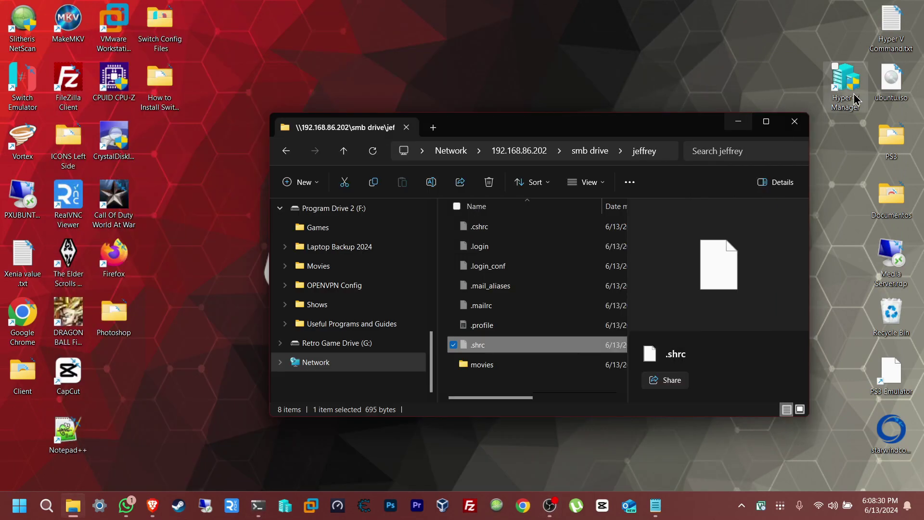
- Copy the Hyper-V Manager shortcut into movies, check it, and return to the home folder
drag(847, 99, 503, 368)
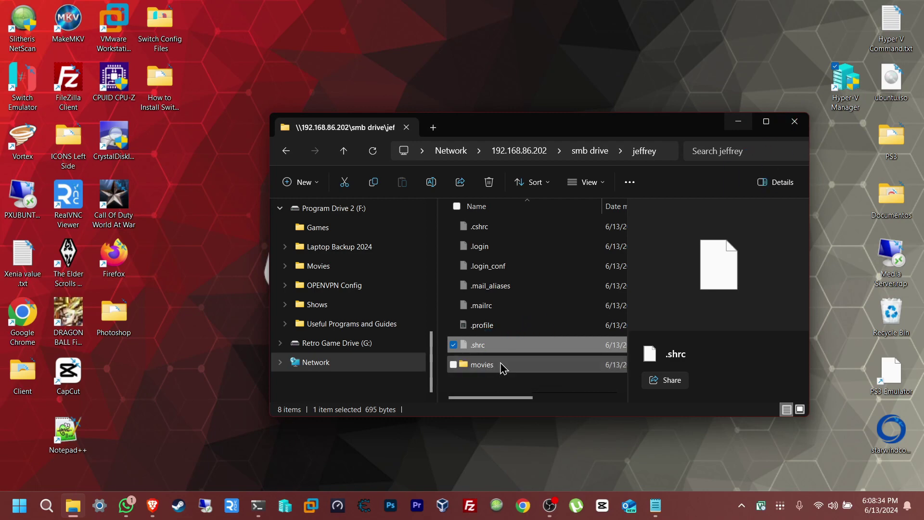
double_click(503, 368)
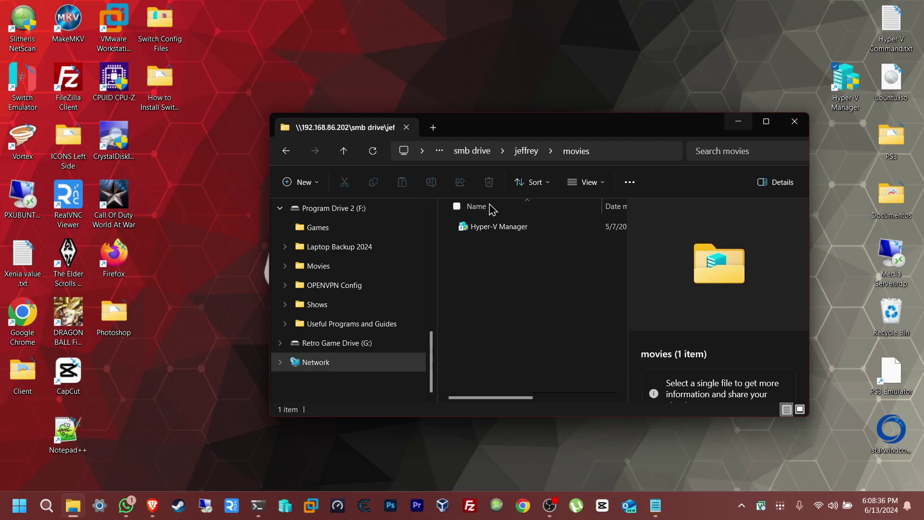
click(285, 151)
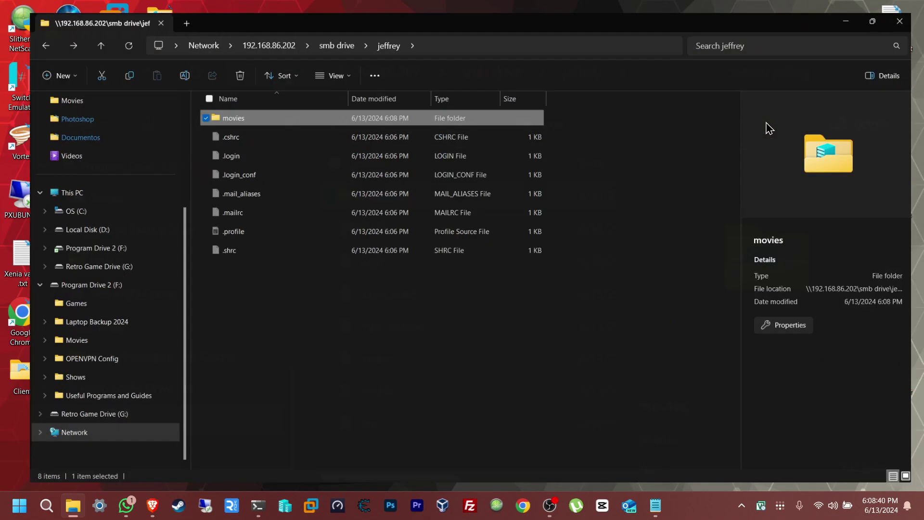
- Maximize Explorer, copy the movies folder's full network path, and open a new This PC tab
click(767, 123)
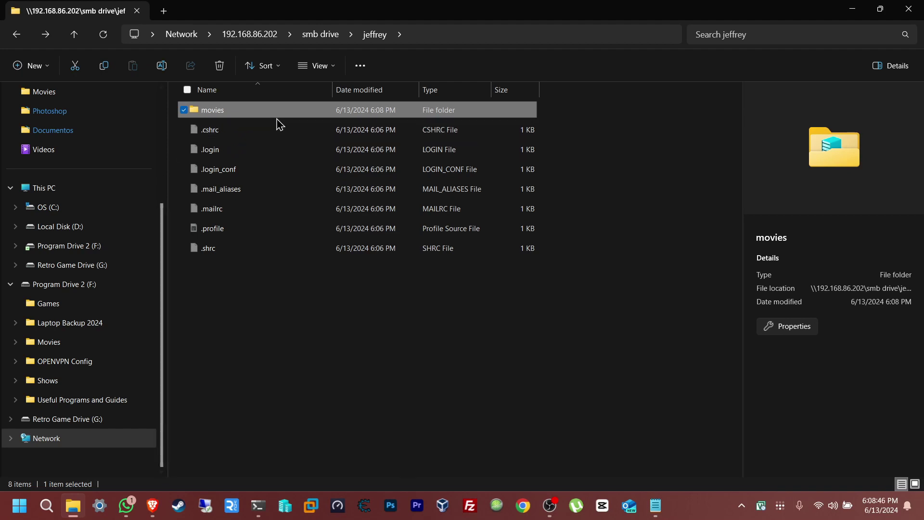
double_click(296, 115)
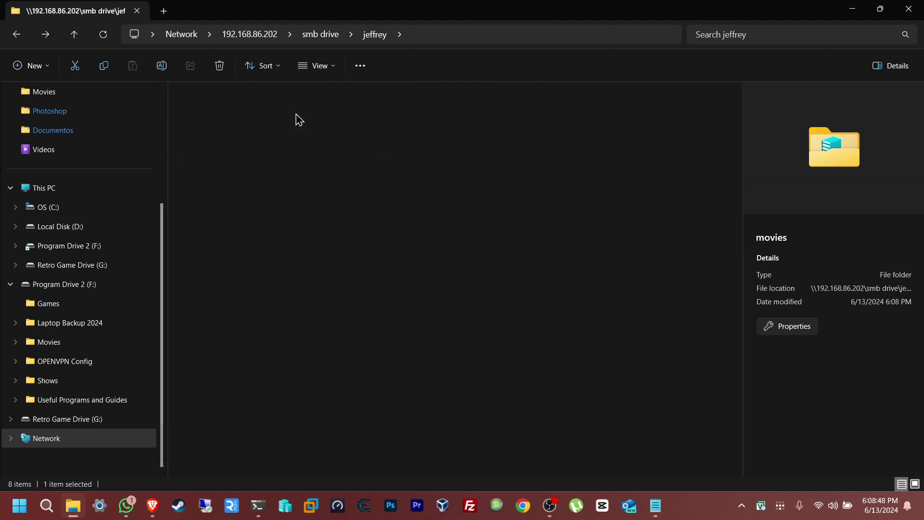
click(528, 41)
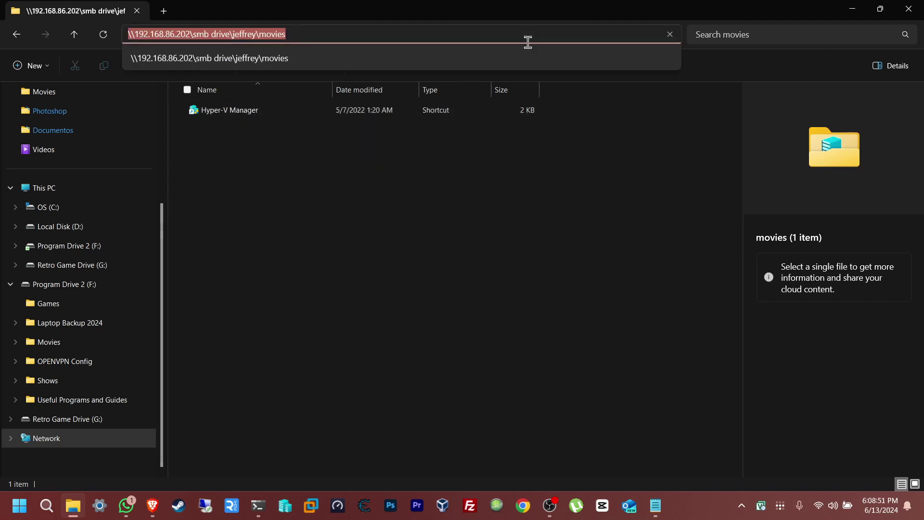
right_click(234, 36)
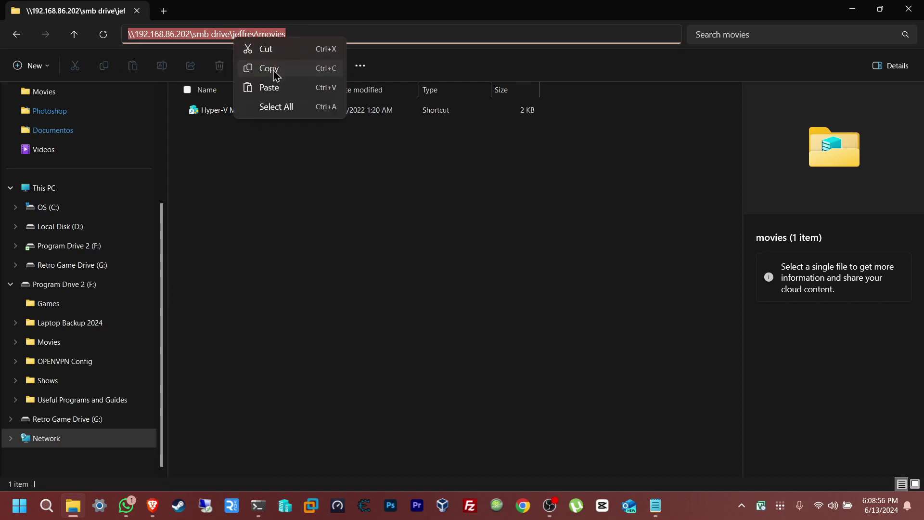
click(276, 72)
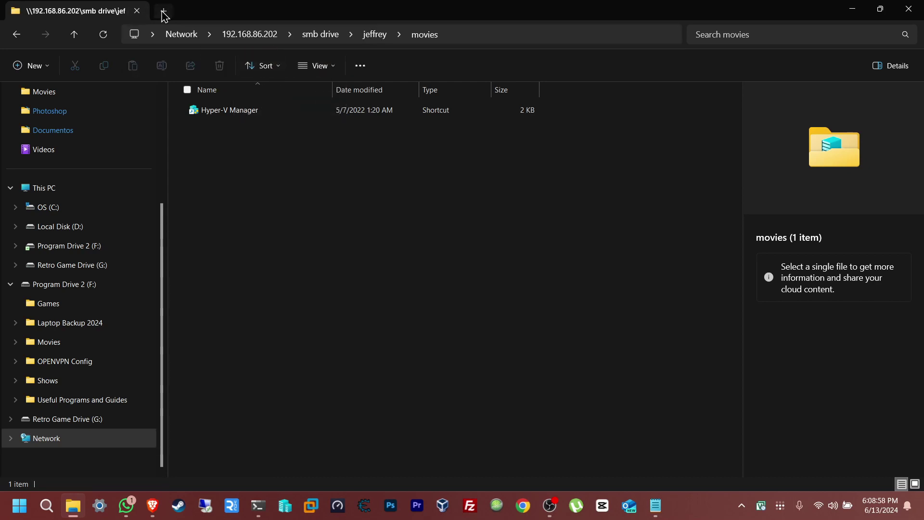
click(164, 11)
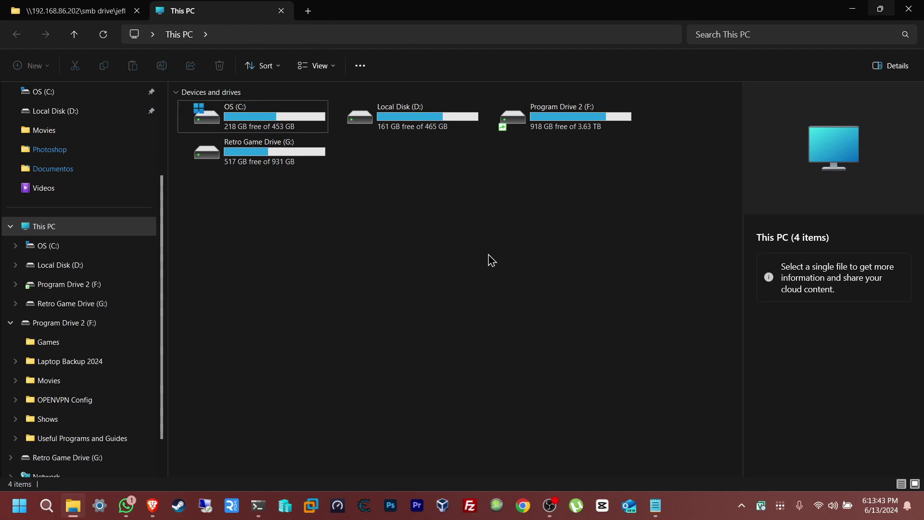
- Map the copied movies path as network drive Z: and select the new SMB (Z:) drive
click(362, 70)
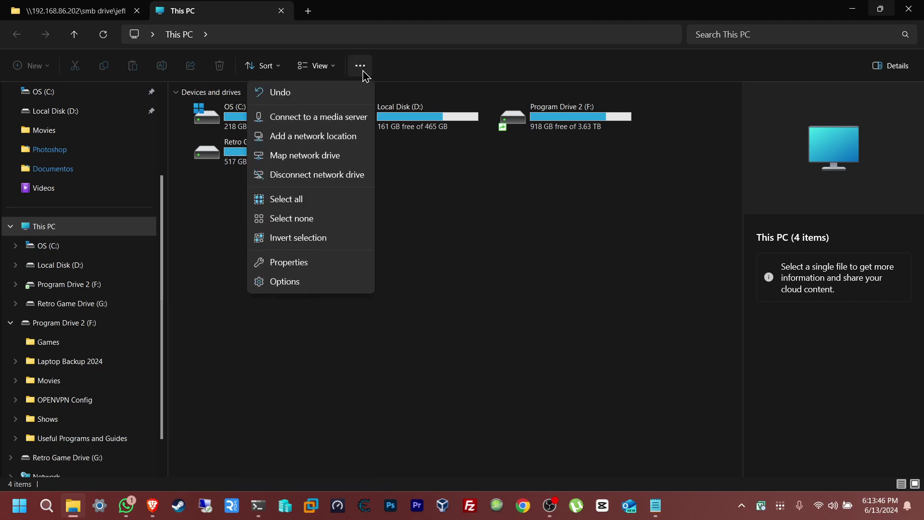
click(294, 156)
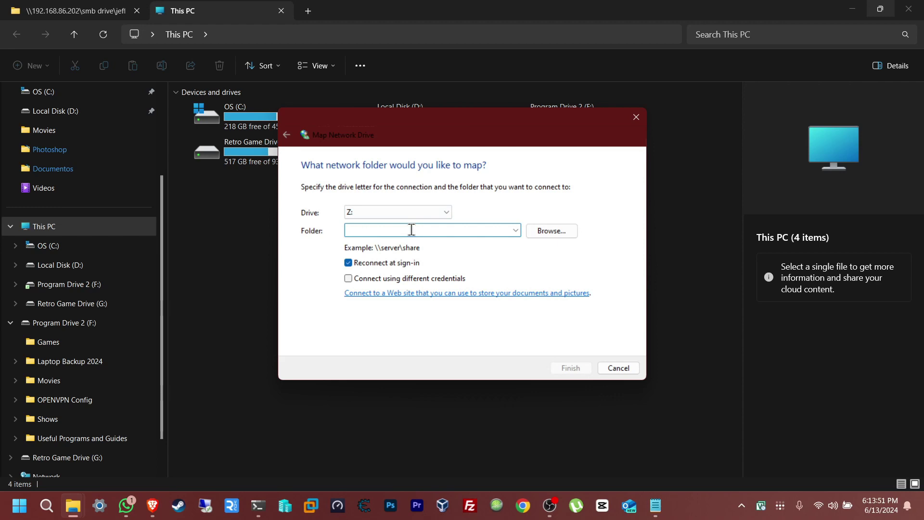
key(ctrl+v)
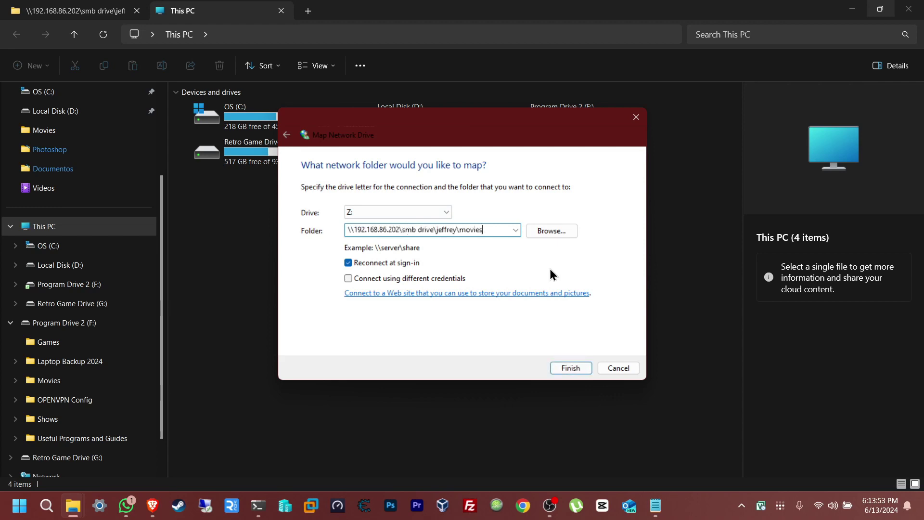
click(571, 368)
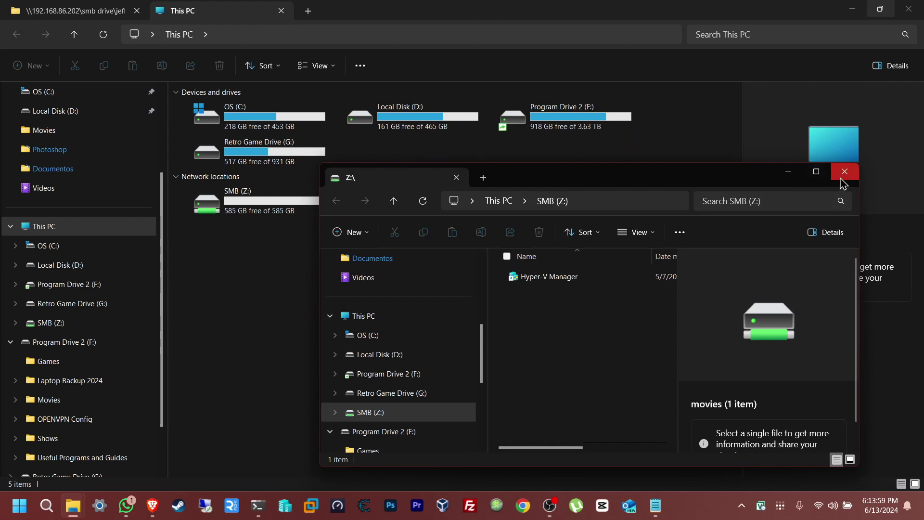
click(844, 172)
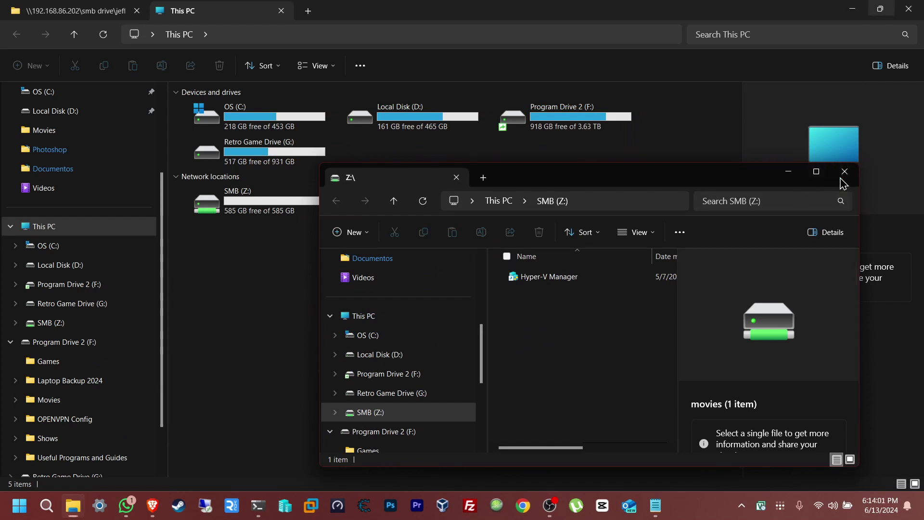
click(265, 202)
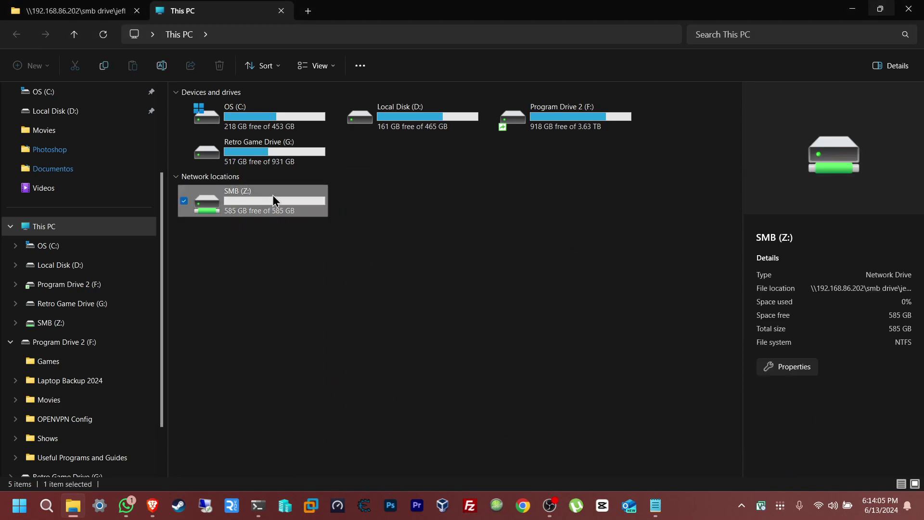
- Rename the SMB (Z:) drive to SMB1, then deselect it
key(F2)
text(SMB1)
key(Return)
click(415, 239)
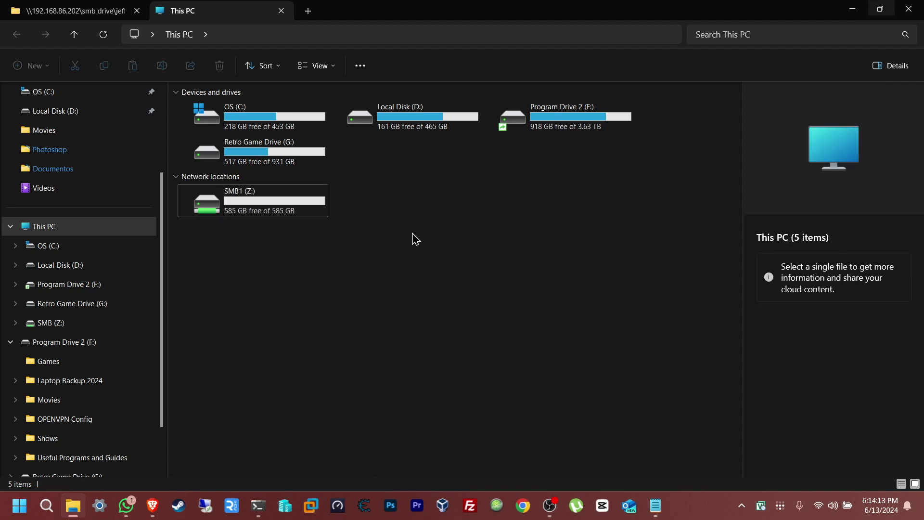